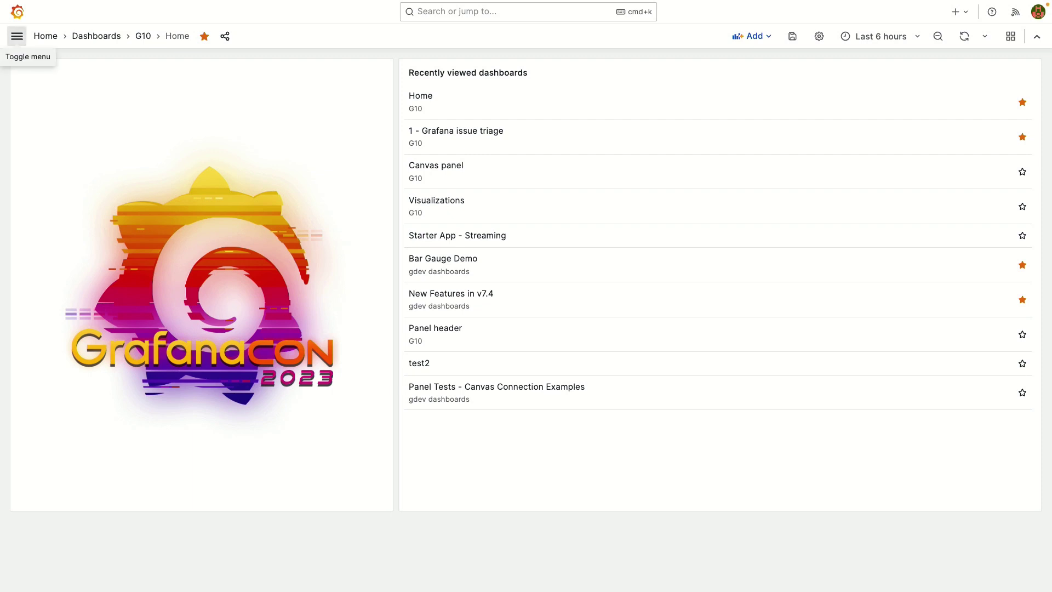
Visit the Administration pages for data sources, plugins, users and teams.
click(16, 36)
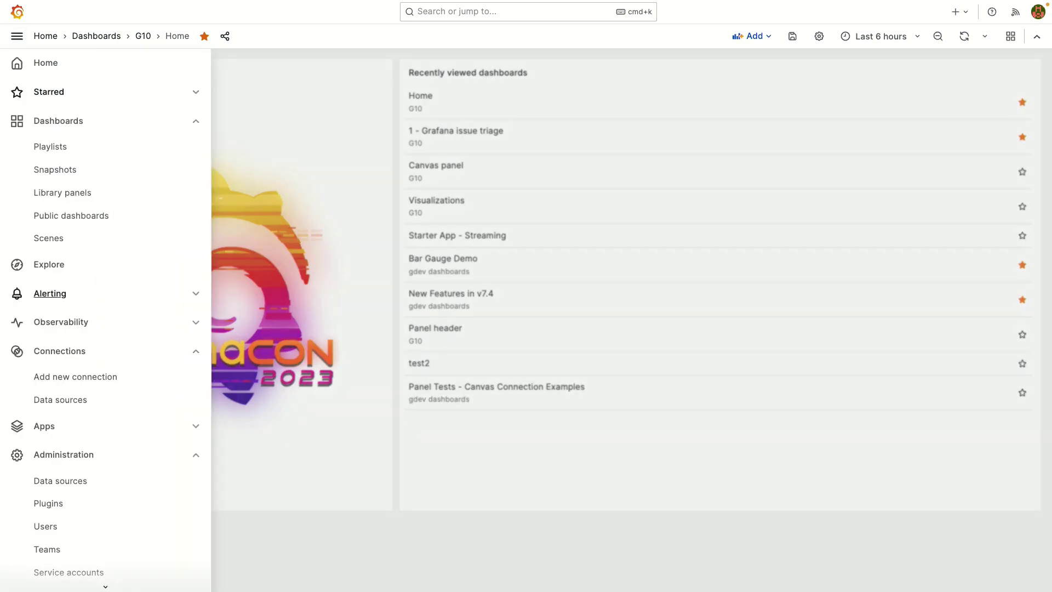
scroll(60, 383, down, 3)
click(60, 397)
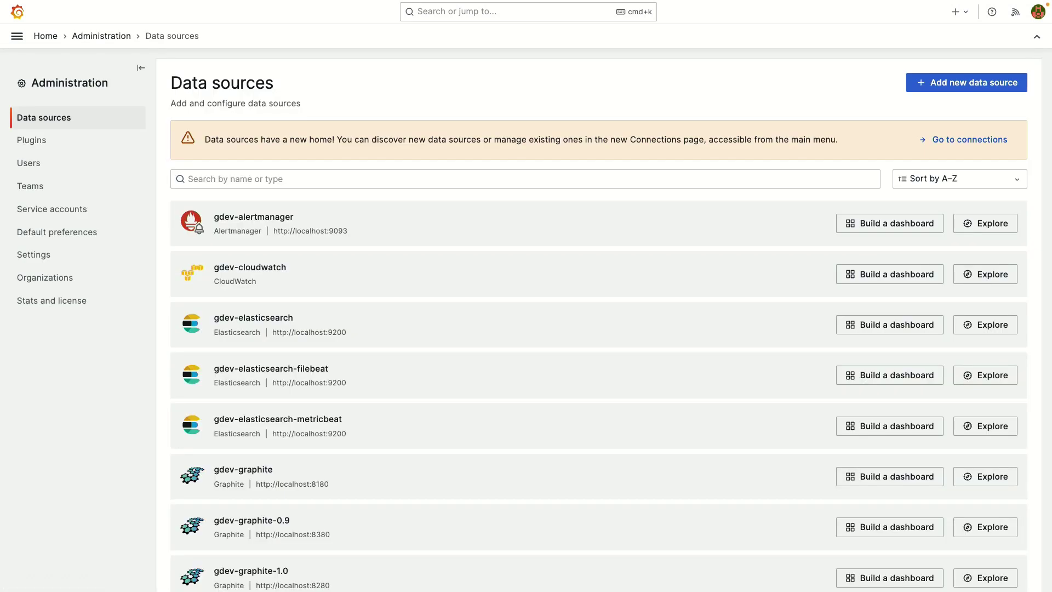
click(31, 140)
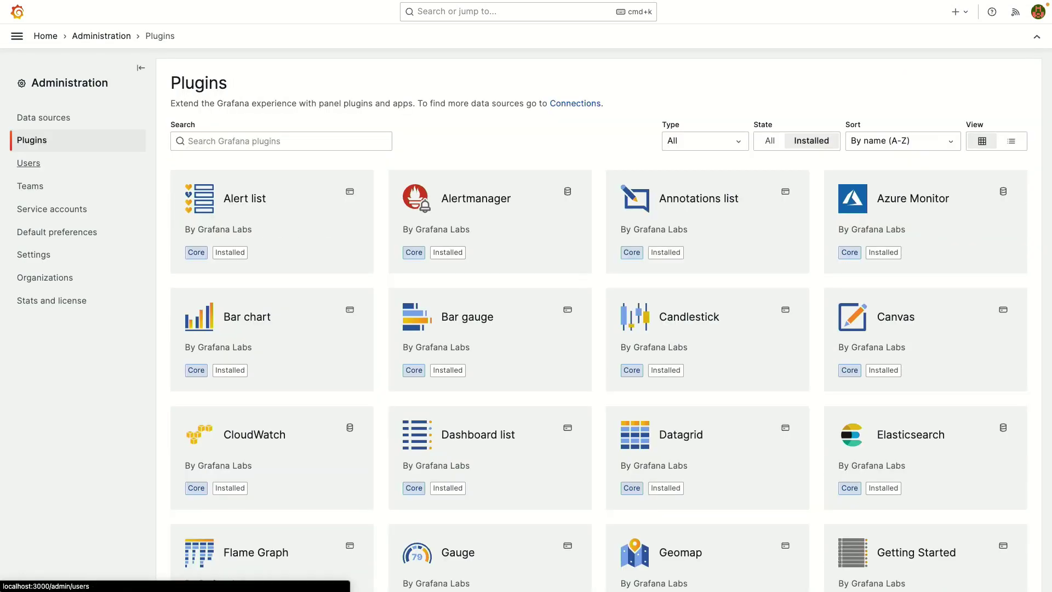
click(29, 162)
click(30, 185)
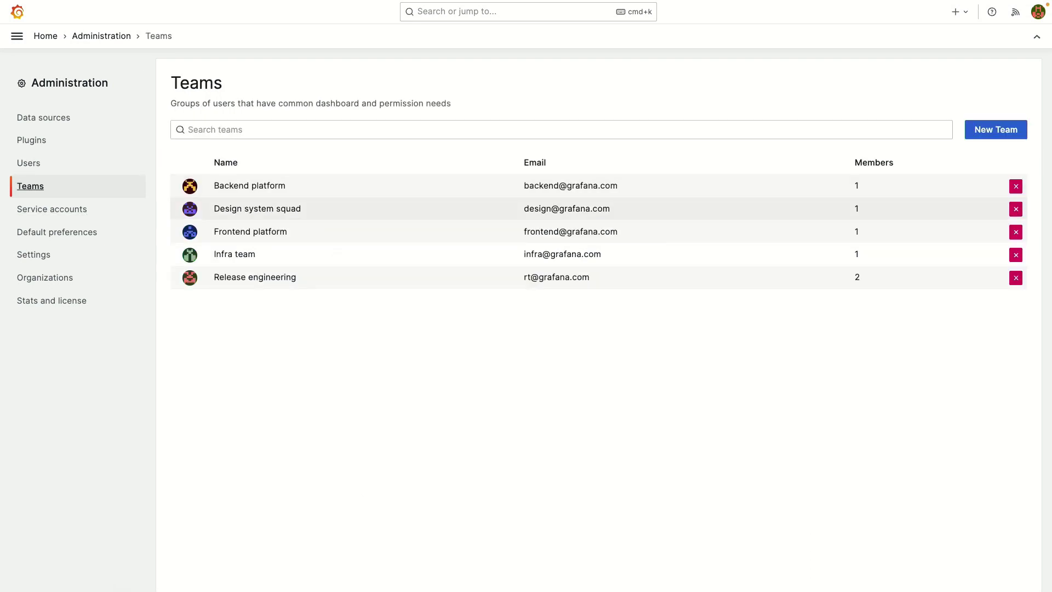
View the Backend platform team with the section navigation collapsed, and go back up to the Administration overview.
click(249, 185)
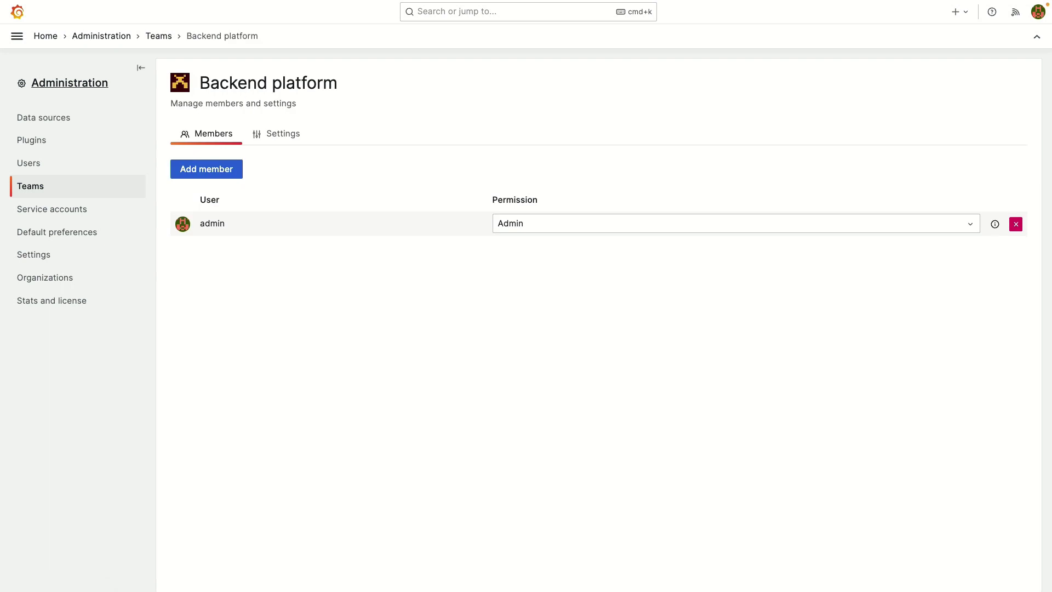
click(141, 67)
click(158, 36)
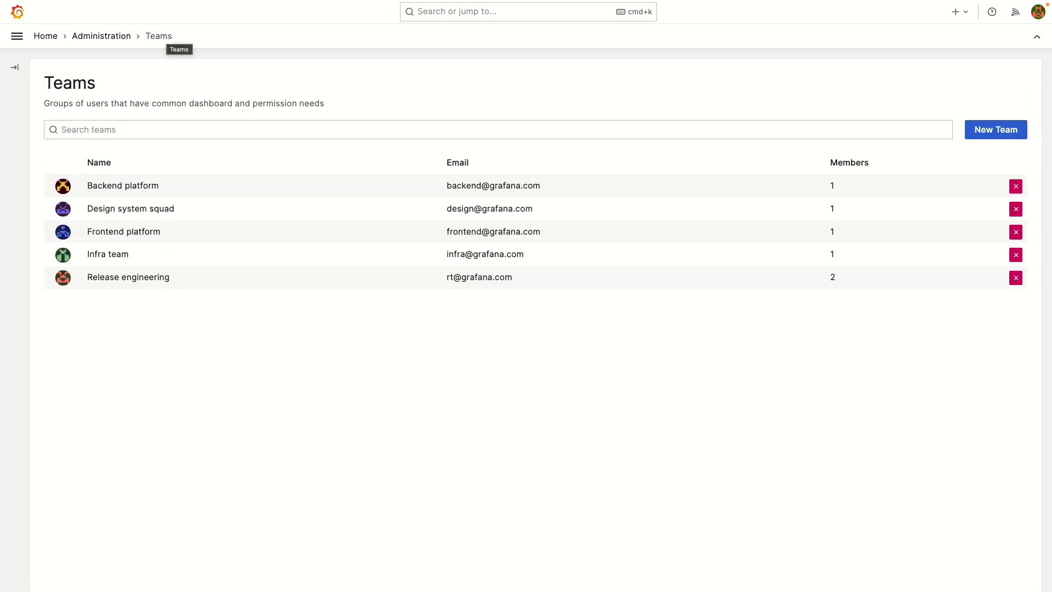
click(100, 36)
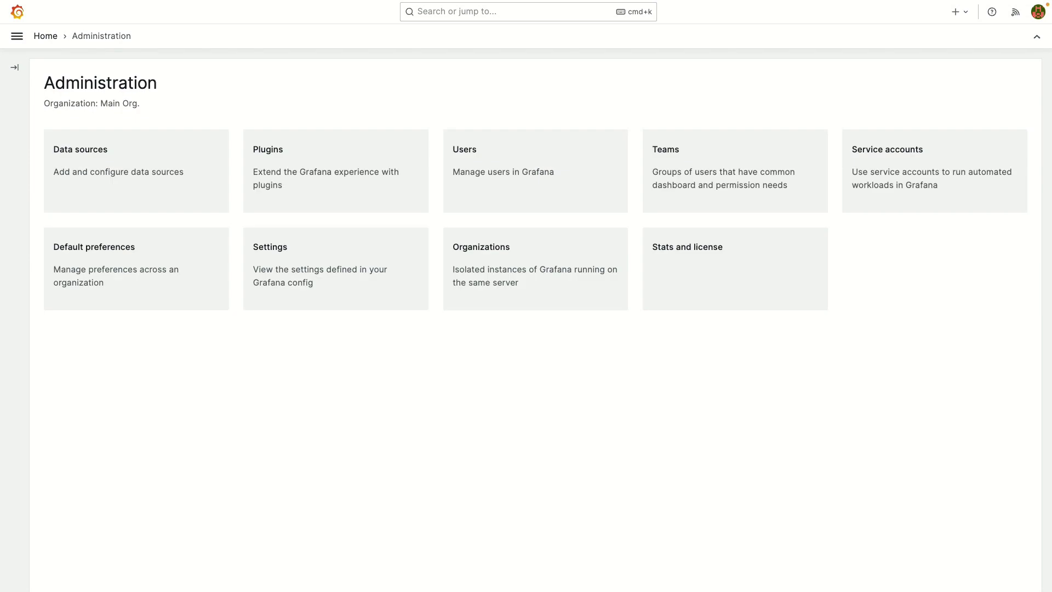
Open the gdev-elasticsearch data source from the Administration data sources list.
click(136, 170)
scroll(136, 248, down, 3)
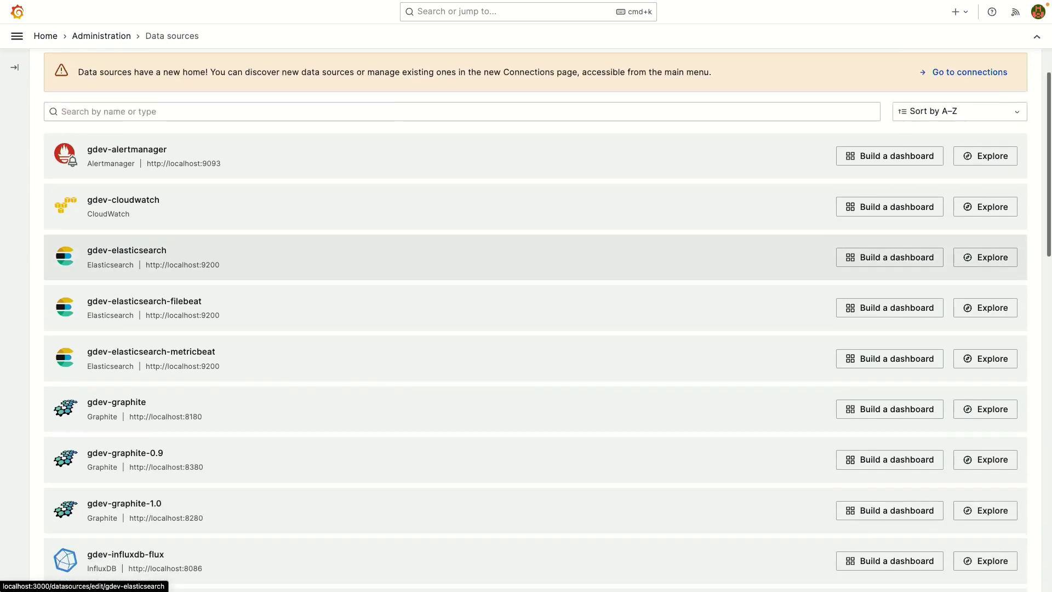
click(136, 248)
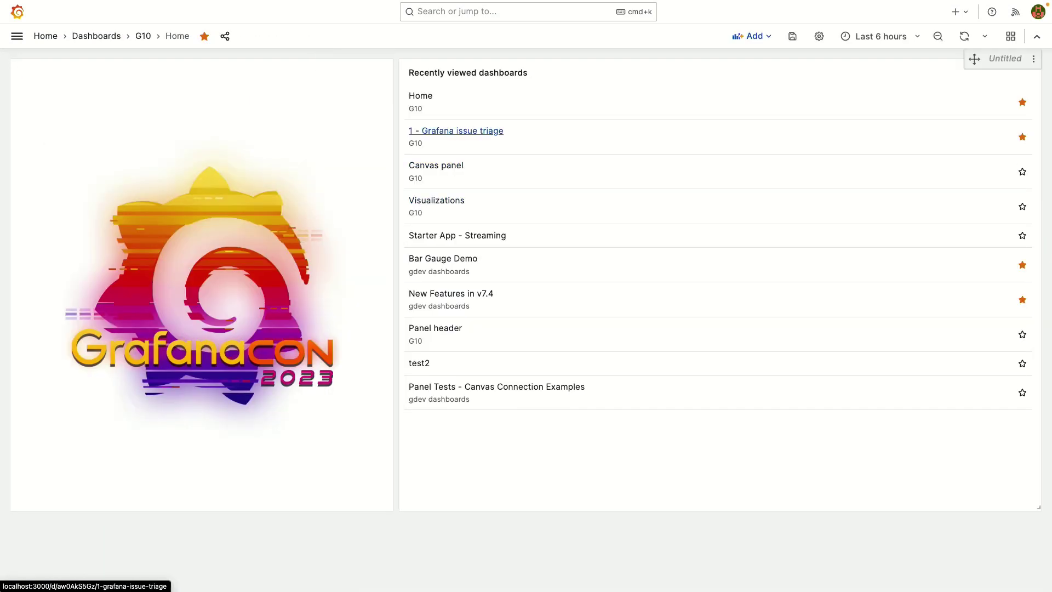
View the "1 - Grafana issue triage" dashboard and its parent folder G10, and return to the home dashboard.
click(455, 130)
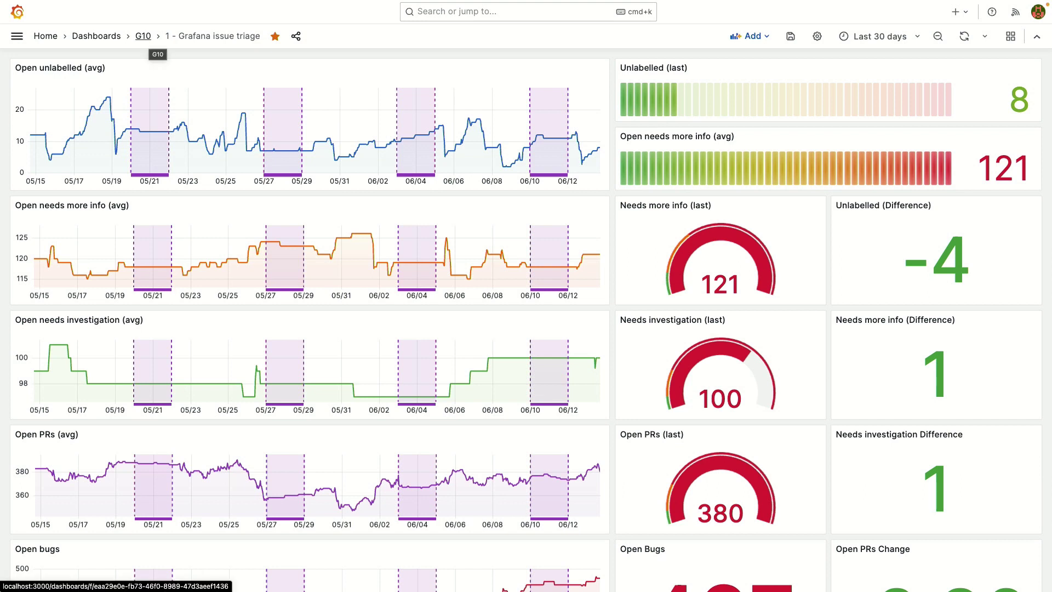
click(143, 37)
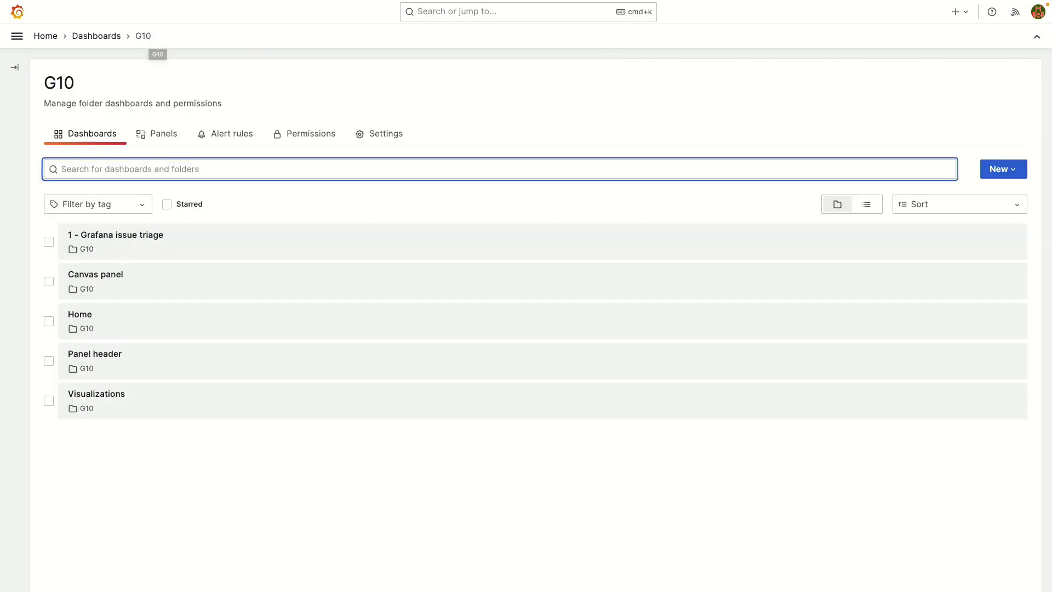
click(46, 35)
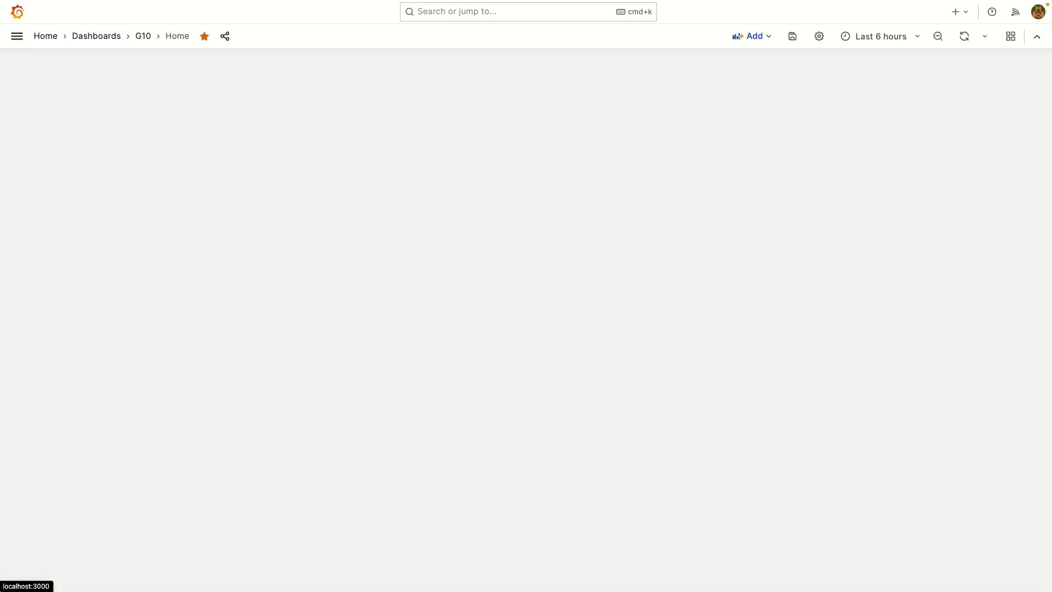
Preview the main navigation, the latest blog news and the quick-create options from the home dashboard.
click(16, 36)
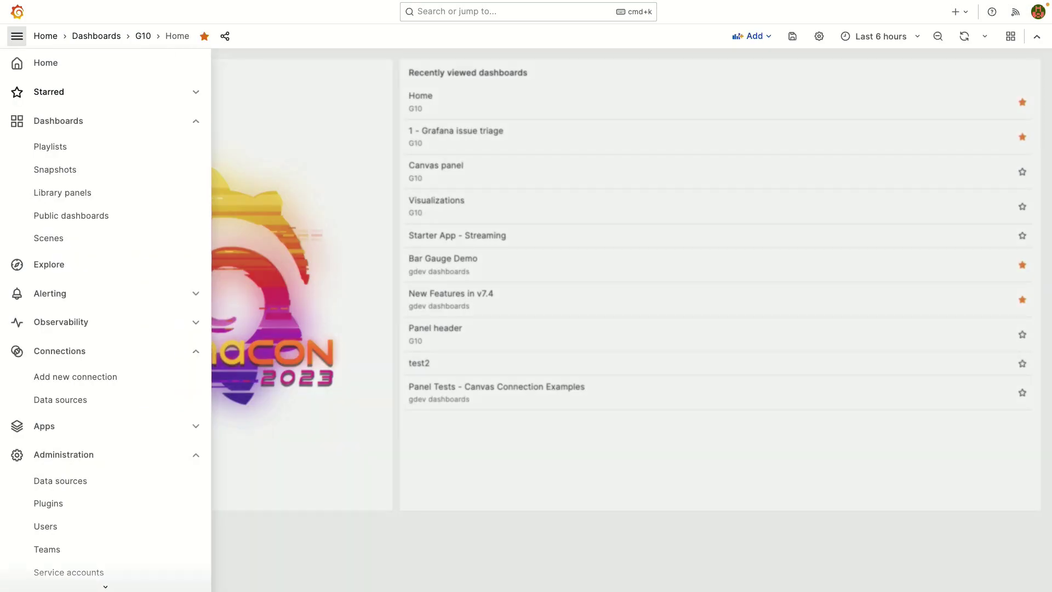
key(Escape)
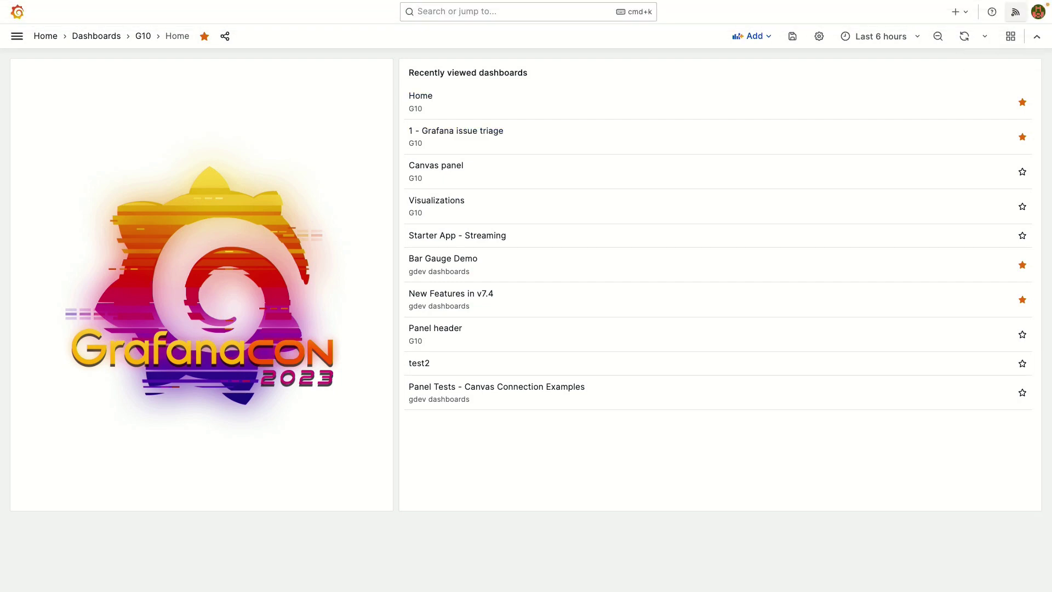
click(1015, 12)
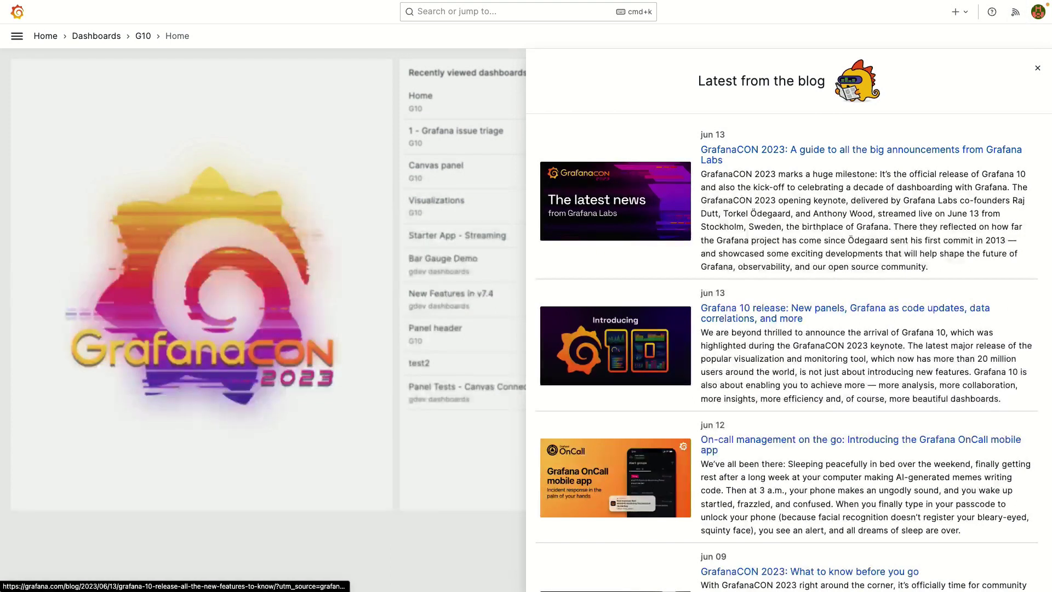
key(Escape)
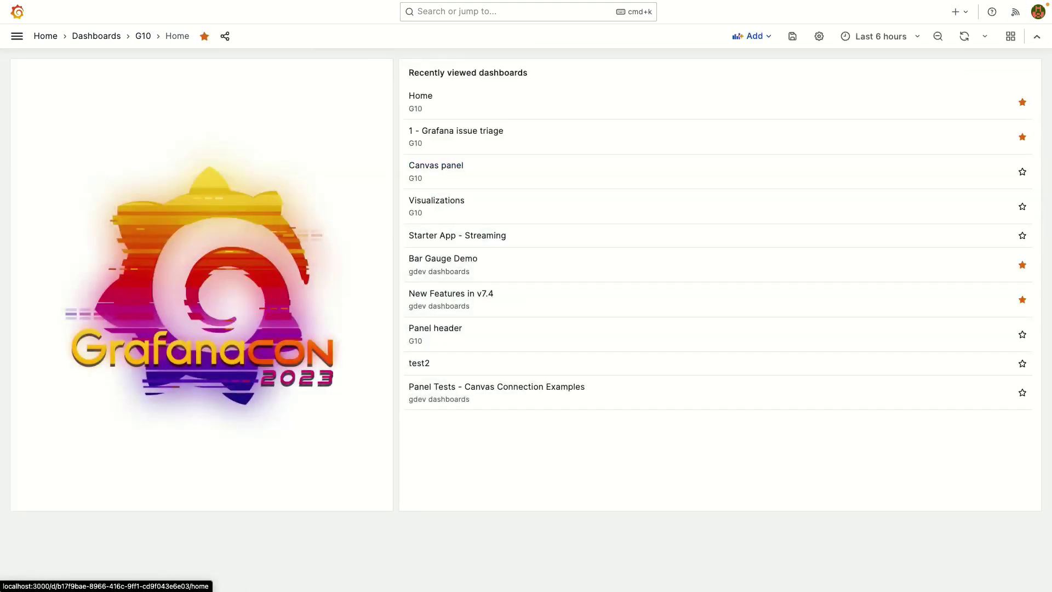
click(956, 11)
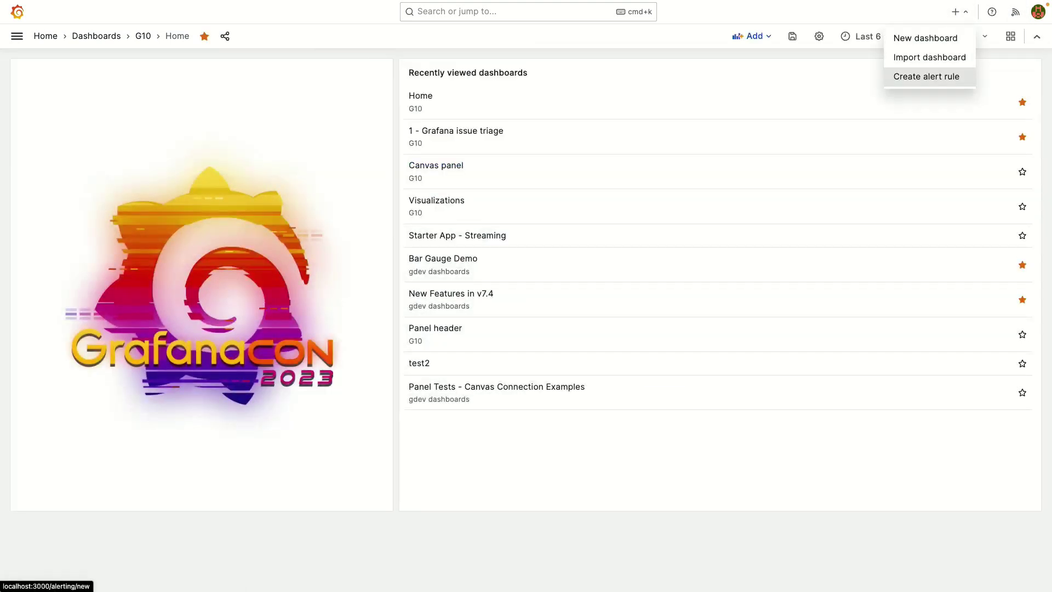
key(Escape)
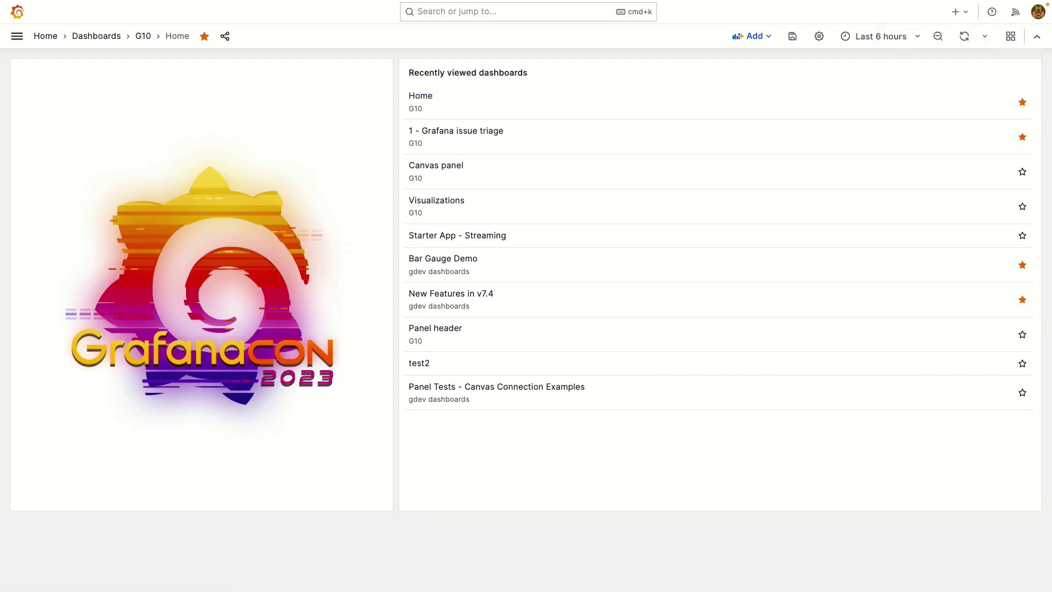
Search globally for "te" and go to the Teams page.
click(577, 17)
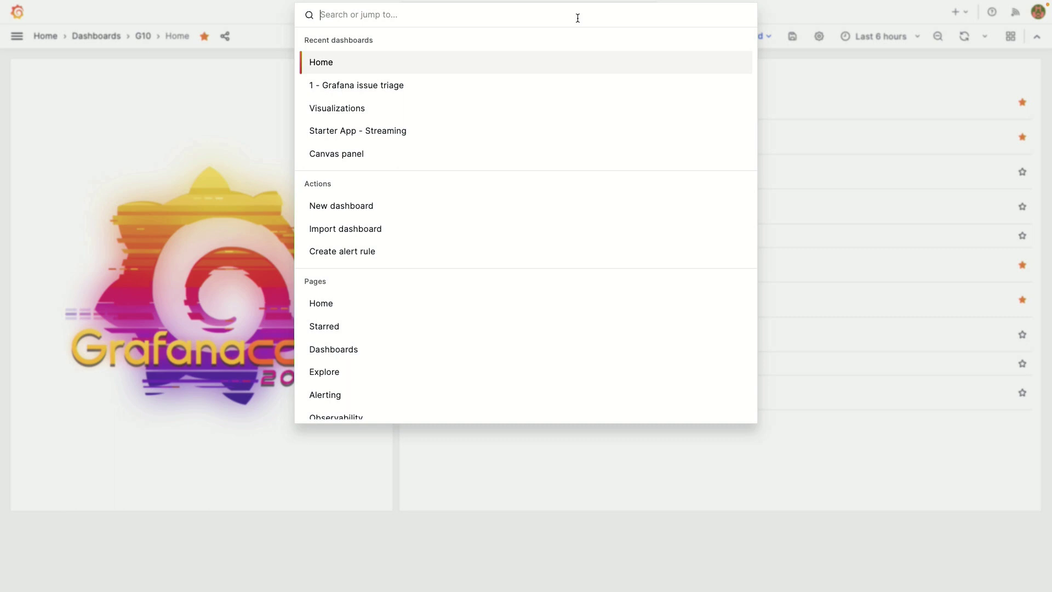
text(te)
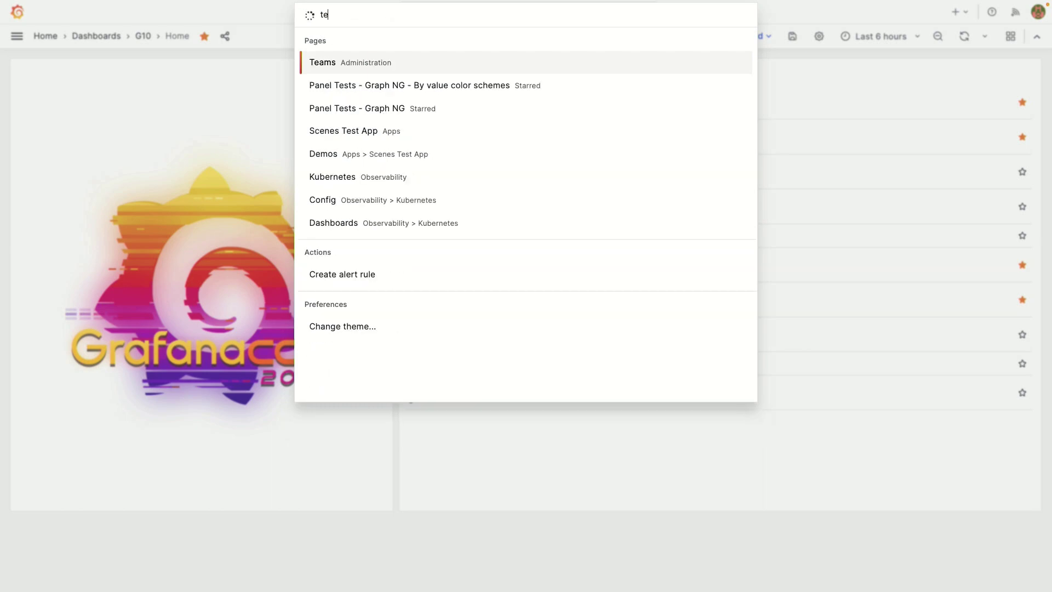
key(Return)
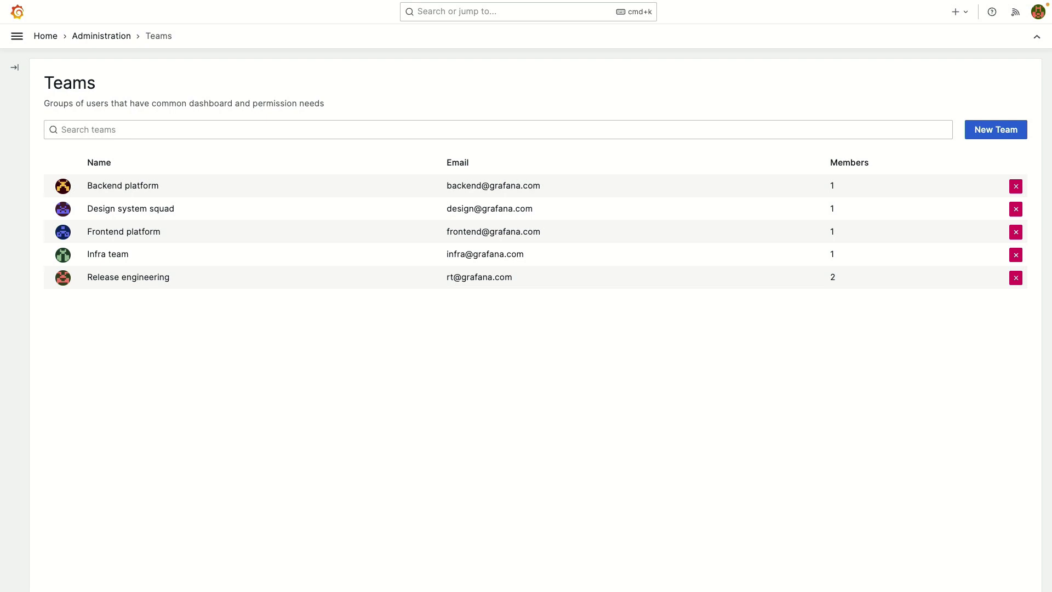
Open the "1 - Grafana issue triage" dashboard from the home page and hide the top search bar.
click(45, 36)
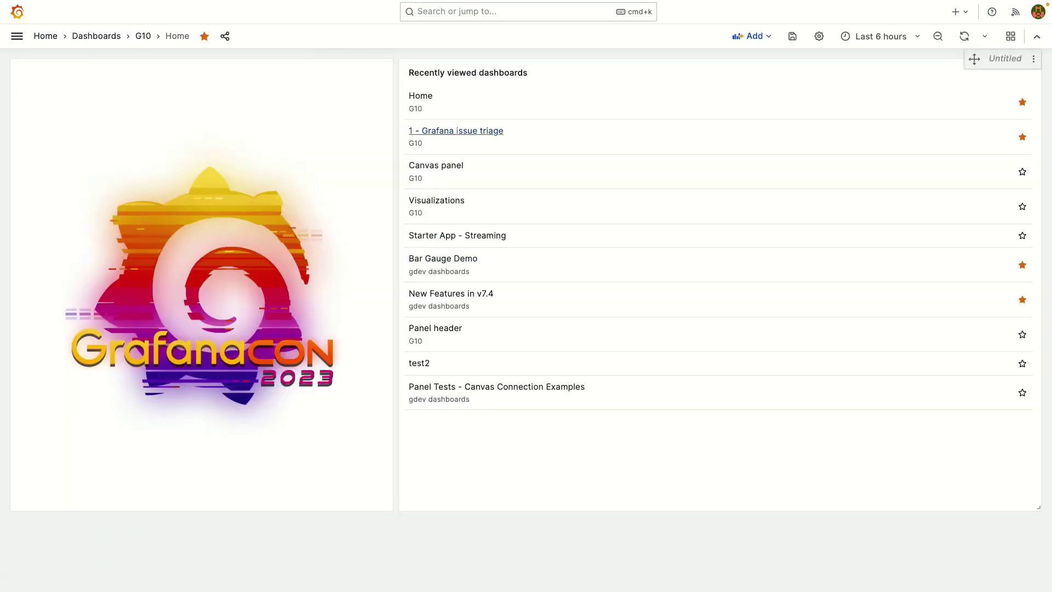
click(462, 130)
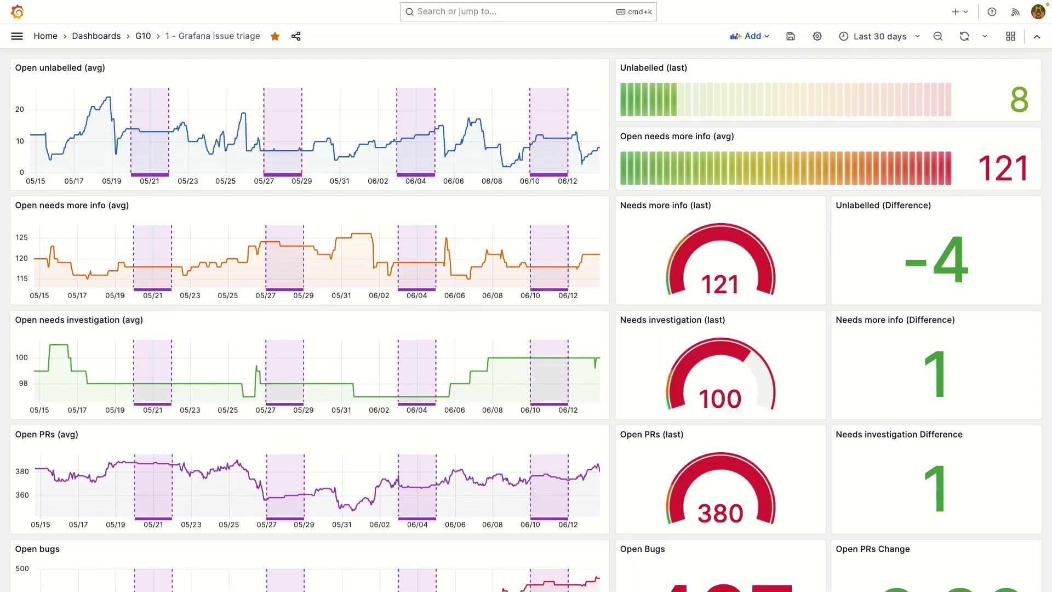
click(1036, 36)
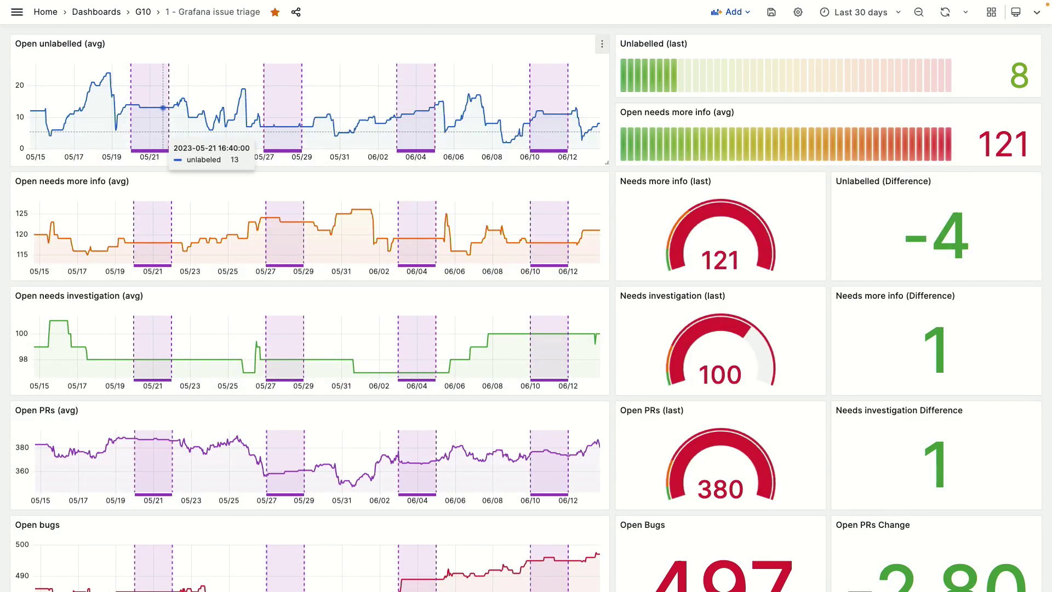
Search with the command palette for "ale" and go to the Alert rules page.
key(ctrl+k)
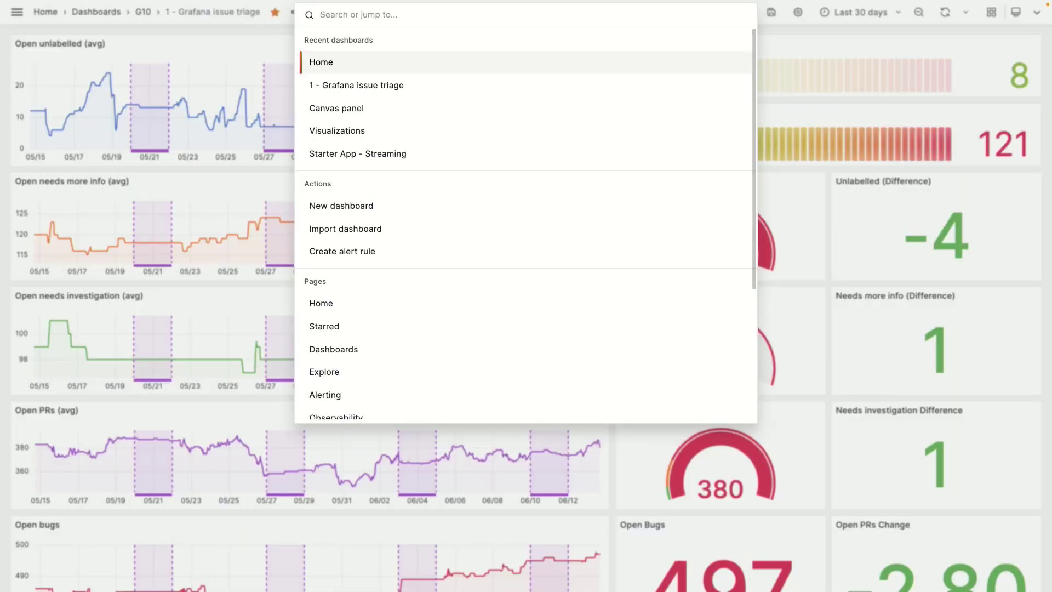
text(aler)
key(Return)
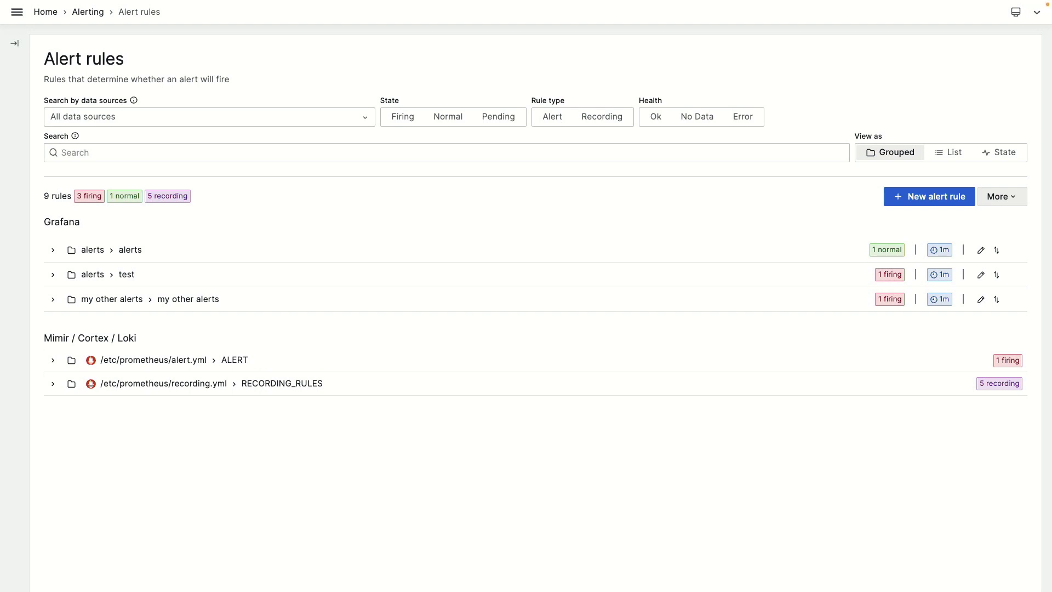
Review the list of keyboard shortcuts, close it and go to Explore.
key(h)
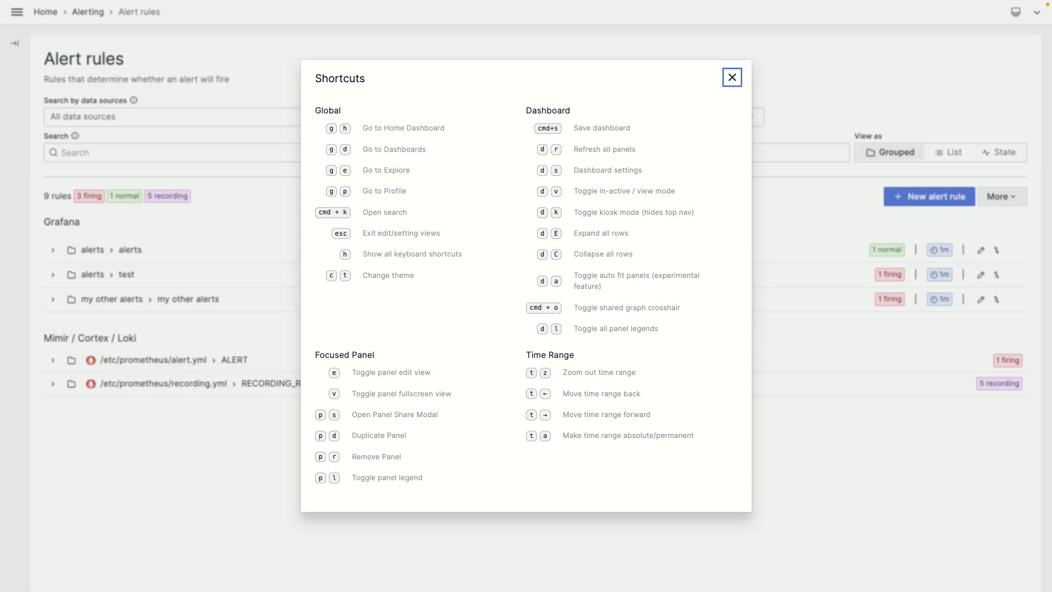
click(731, 77)
key(g)
key(e)
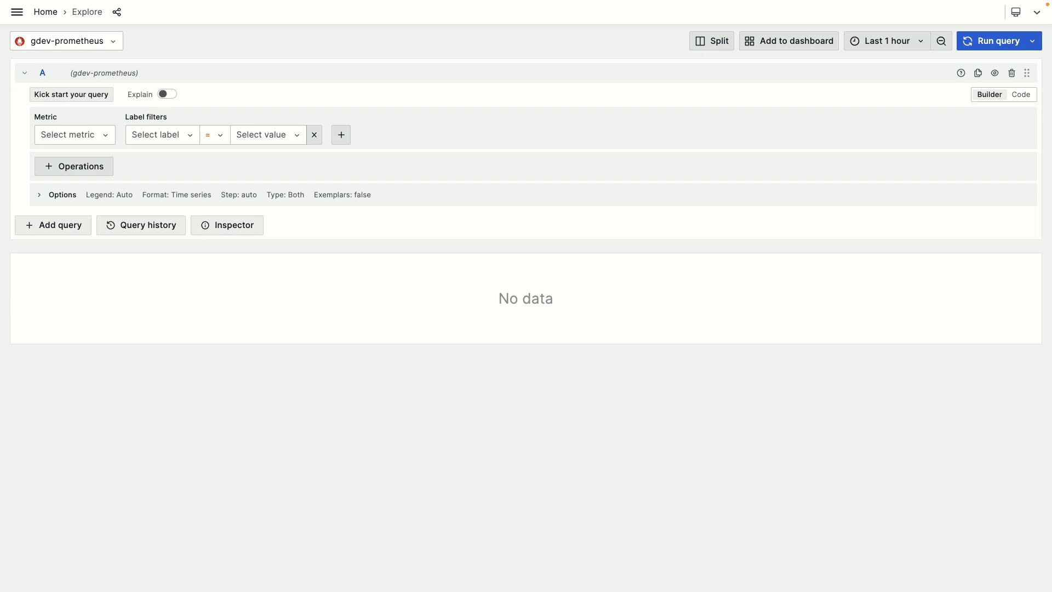
Return to the home dashboard and show the top search bar again.
key(g)
key(h)
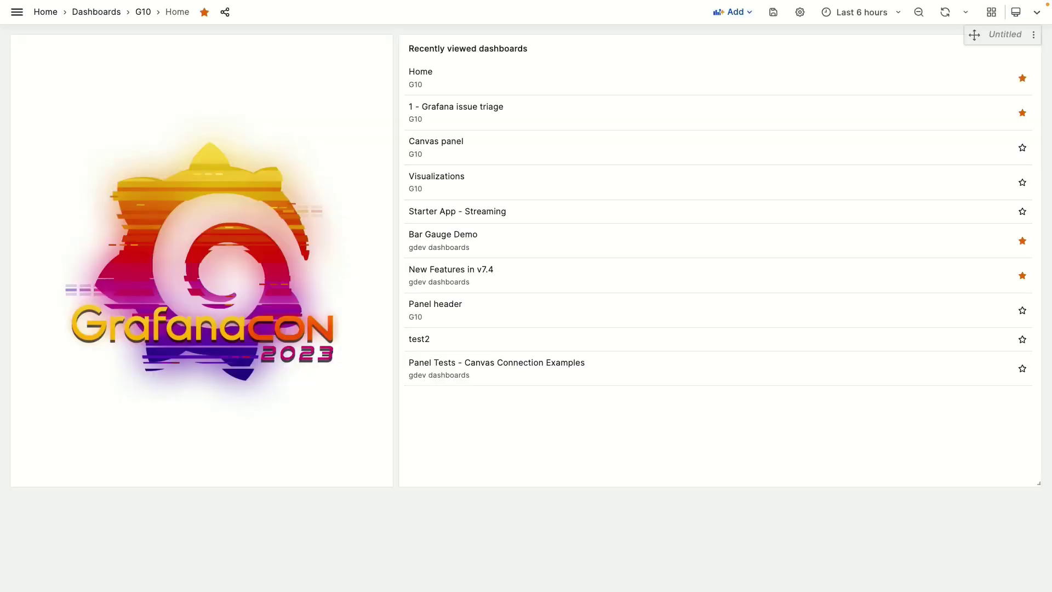
click(1037, 12)
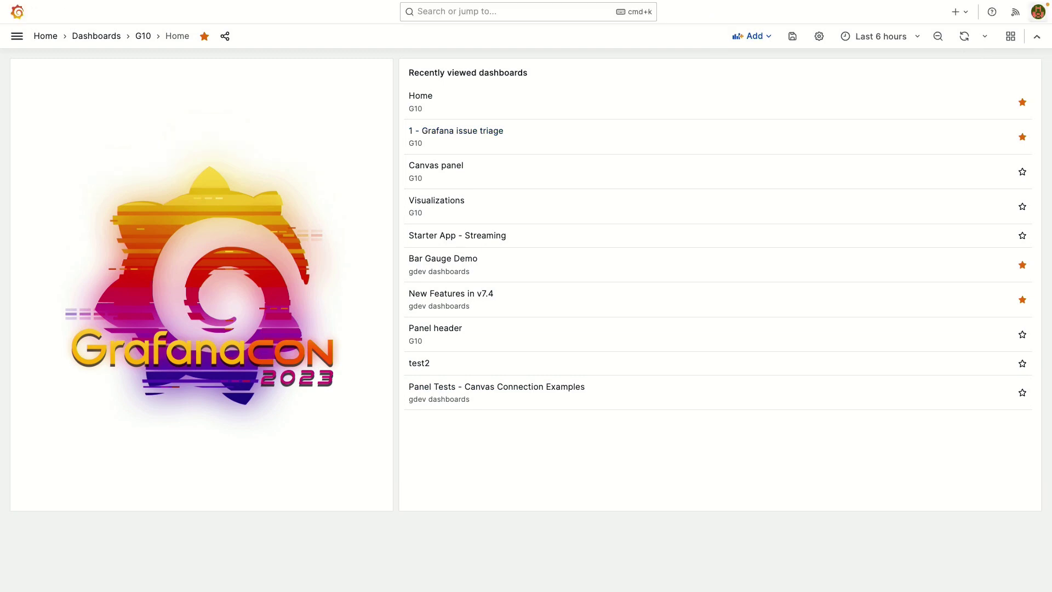
Go to the page for adding a new connection and expand the Connections section navigation.
click(17, 36)
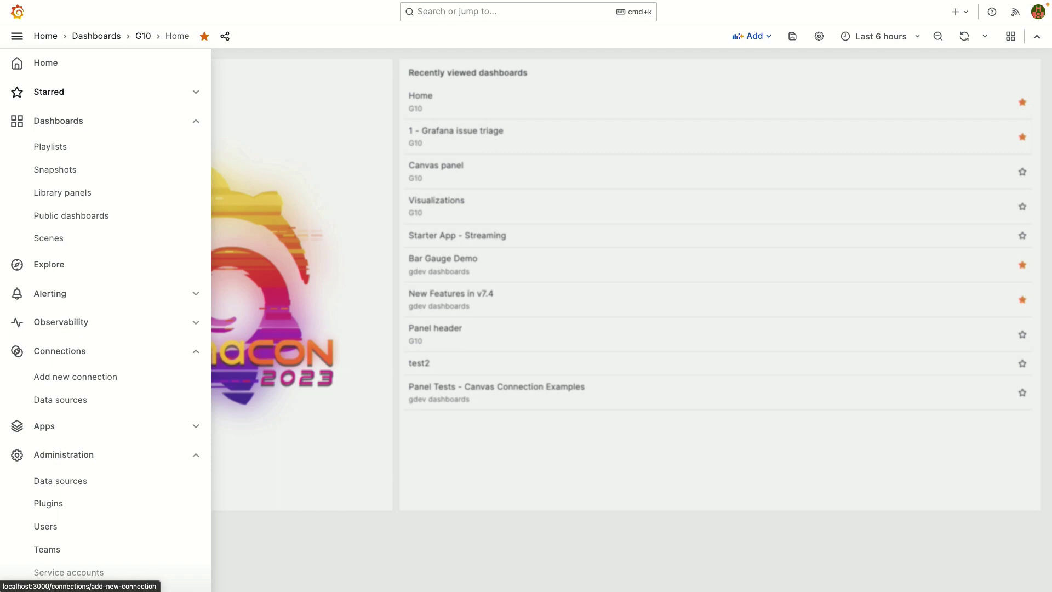
click(59, 351)
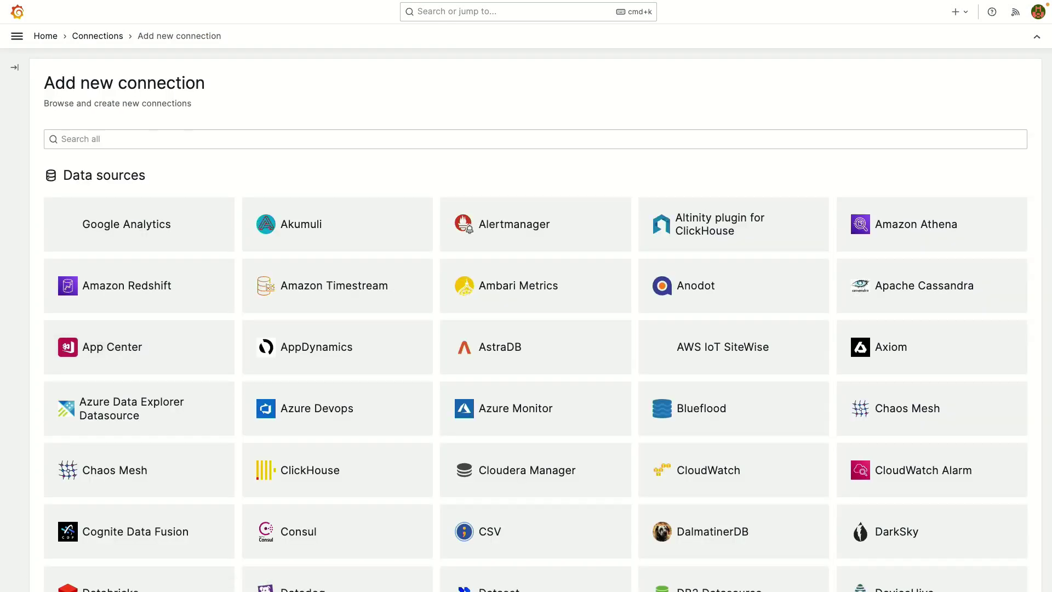
click(14, 67)
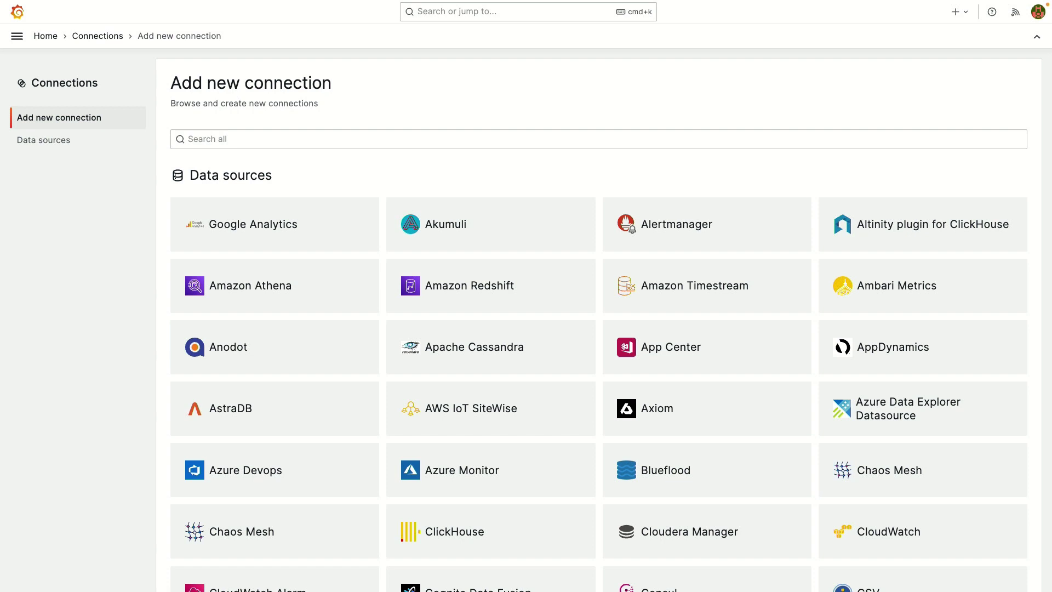
Search the available connections for "goog" and open the Google BigQuery data source page.
scroll(602, 329, down, 15)
scroll(603, 329, up, 15)
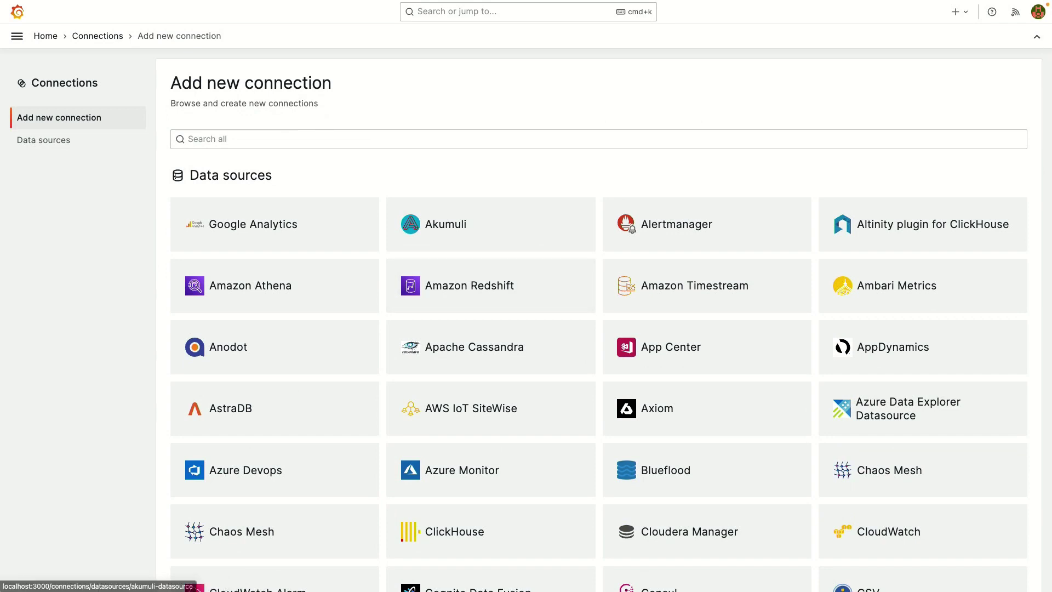
click(188, 139)
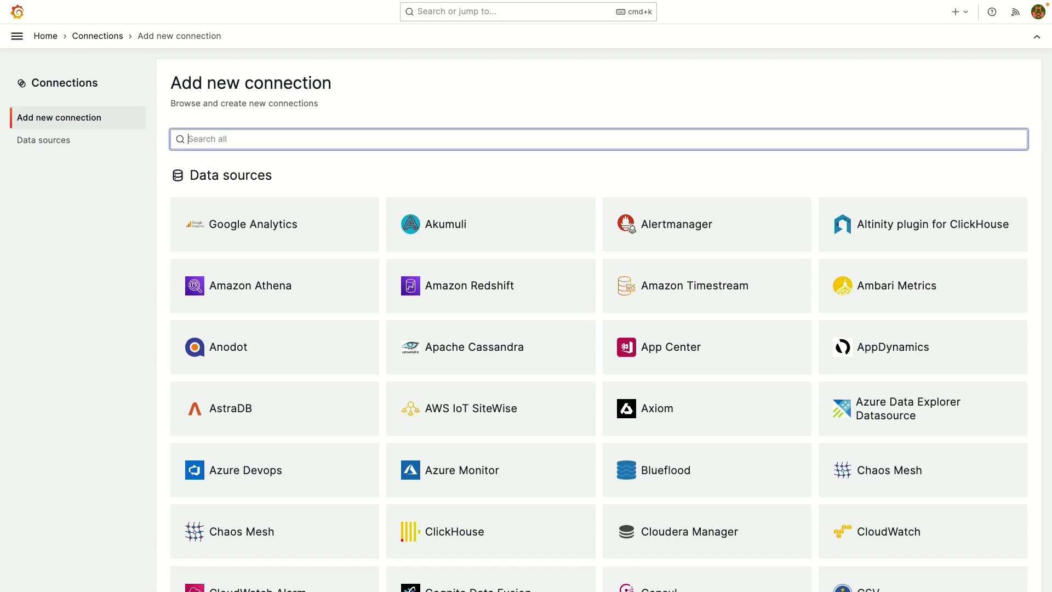
text(goog)
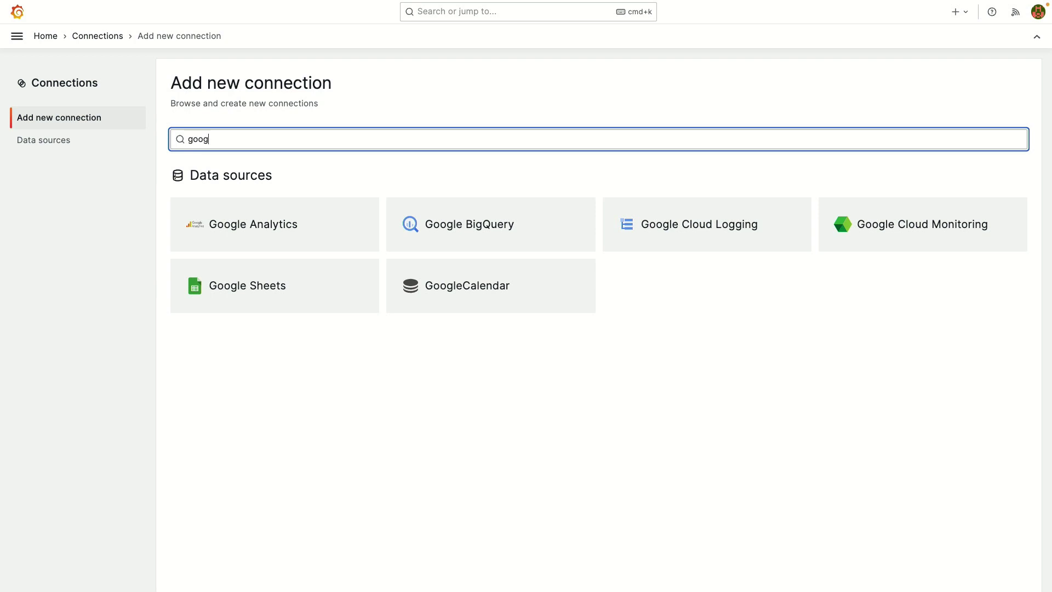
click(467, 230)
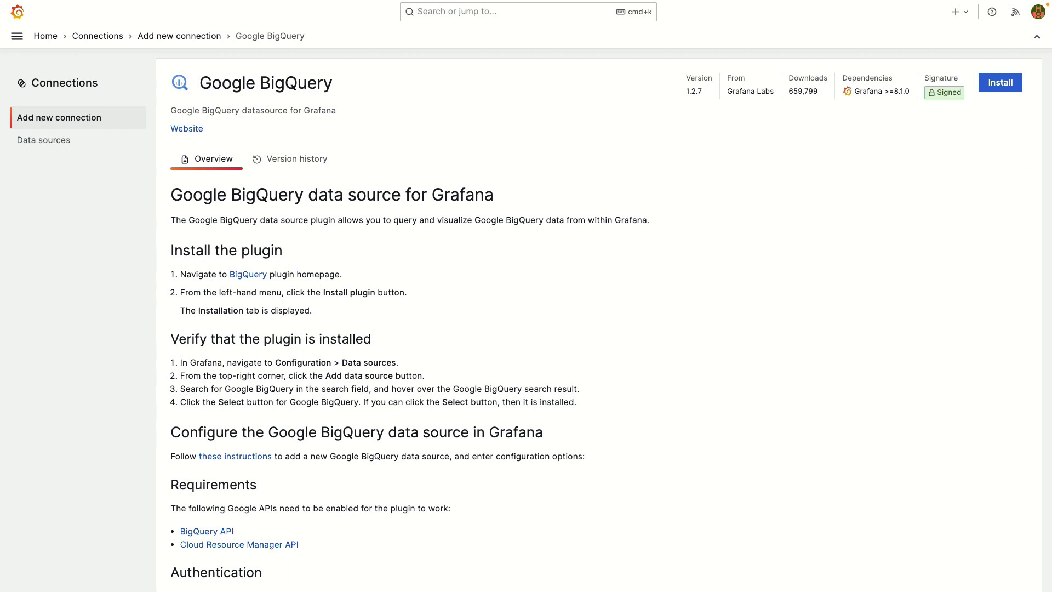
Create a new dashboard and add a visualization that uses the gdev-prometheus data source.
click(958, 12)
click(925, 37)
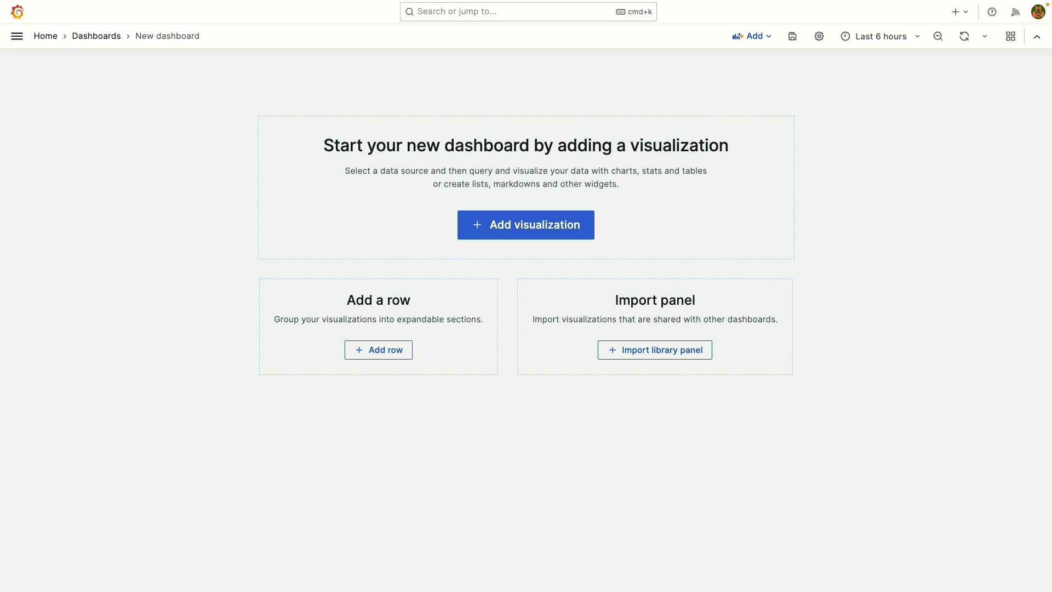
click(525, 224)
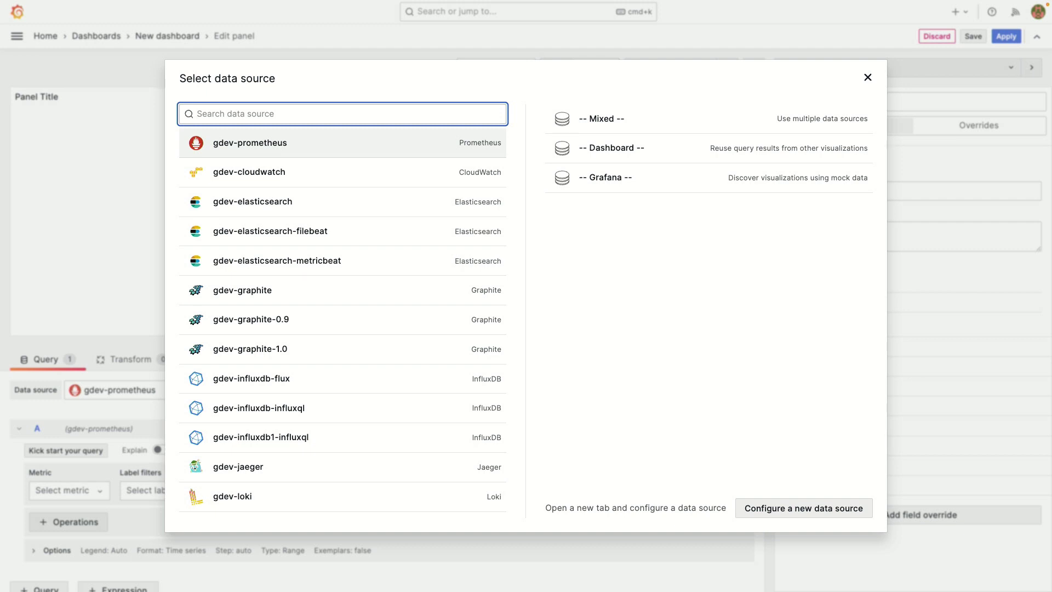
click(250, 142)
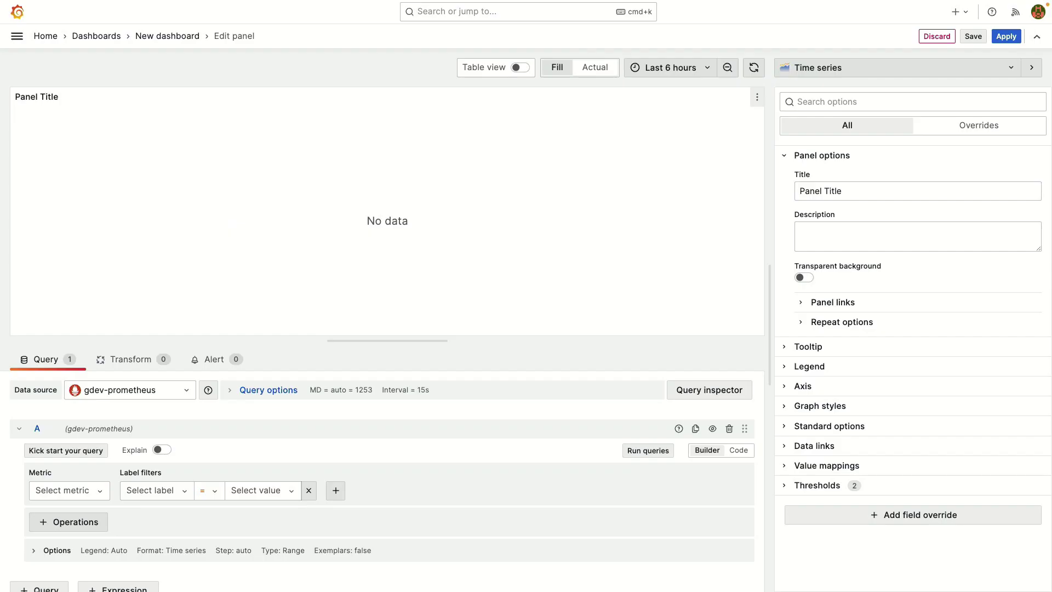
Kick start the query with the sum-of-rate starter and choose process_cpu_seconds_total as its metric.
drag(387, 340, 387, 271)
click(66, 395)
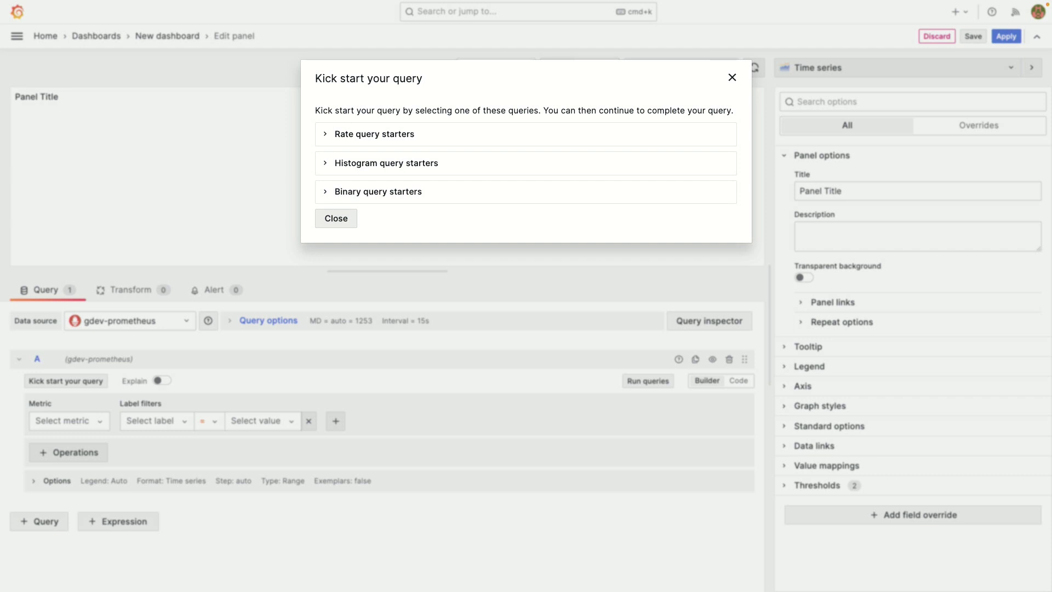
click(374, 134)
click(359, 229)
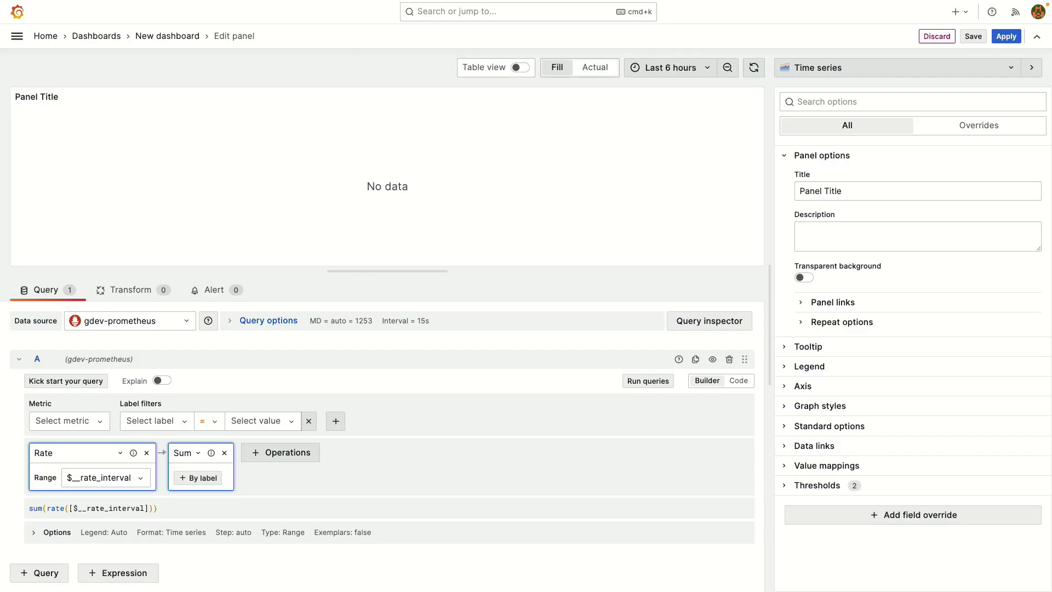
click(69, 421)
text(cpu)
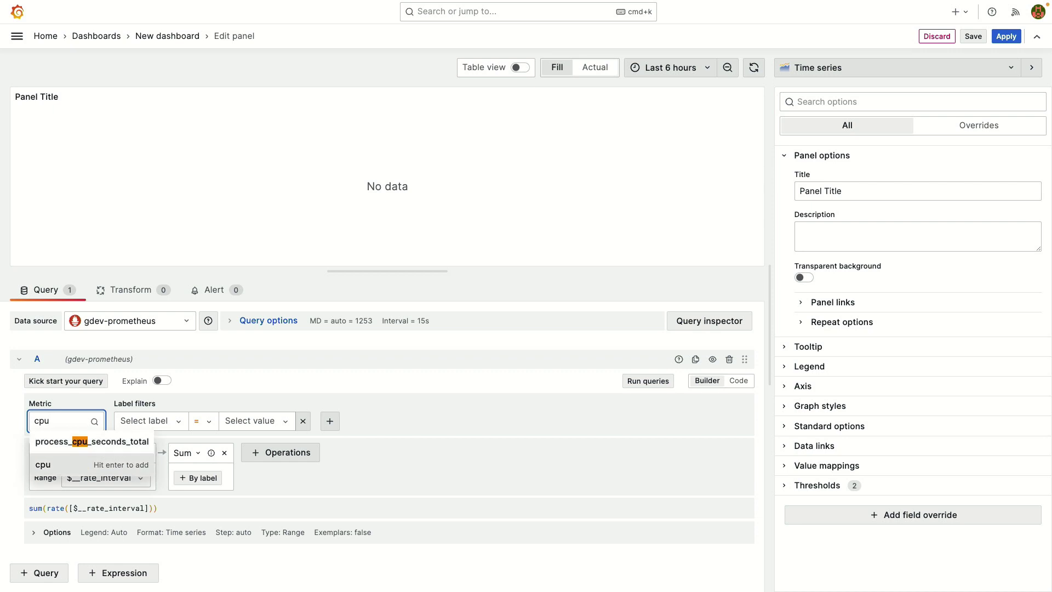
key(Return)
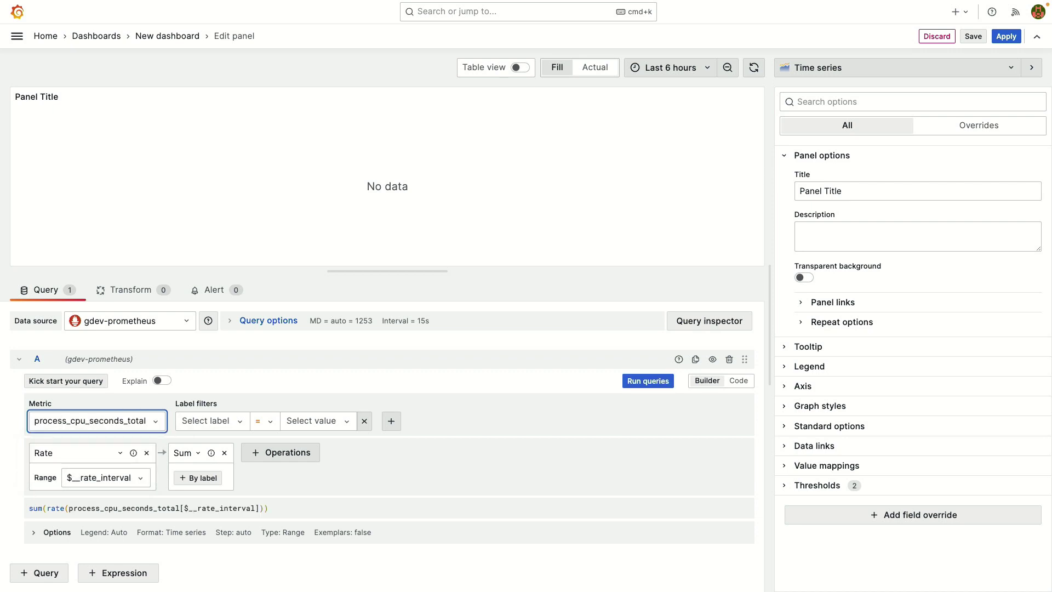
Title the panel "CPU" and apply it to the dashboard.
click(843, 191)
key(super+a)
text(CPU)
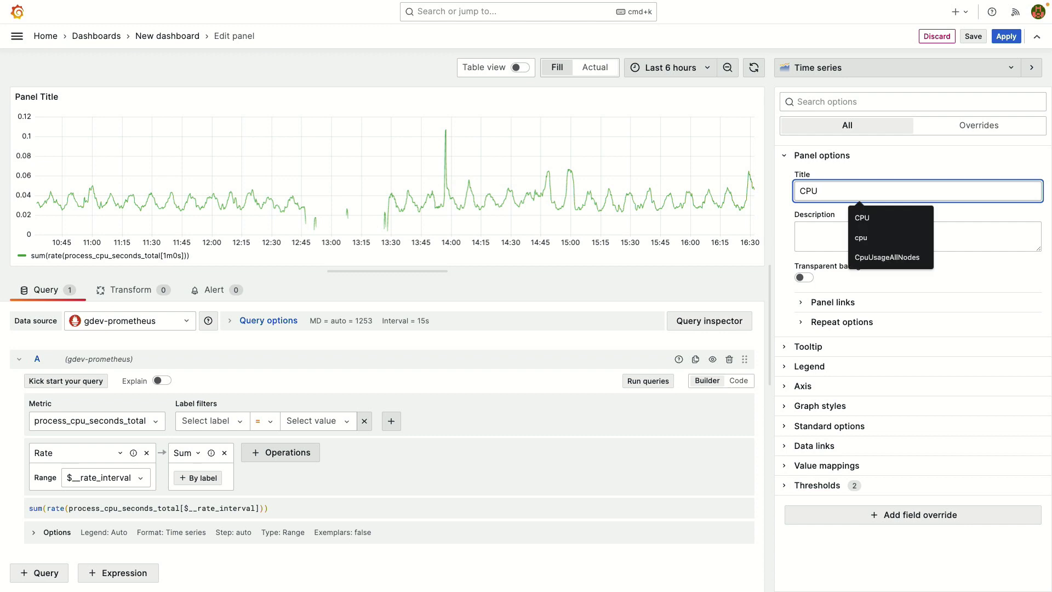
click(1005, 36)
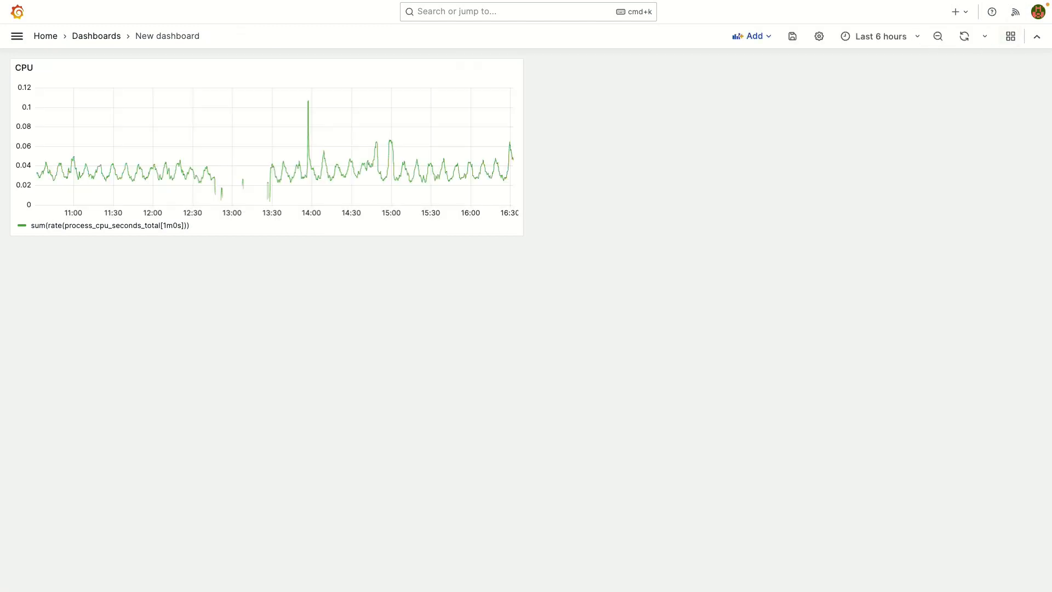
Add a second visualization that uses the -- Dashboard -- data source and reuses the CPU panel's query results.
click(751, 36)
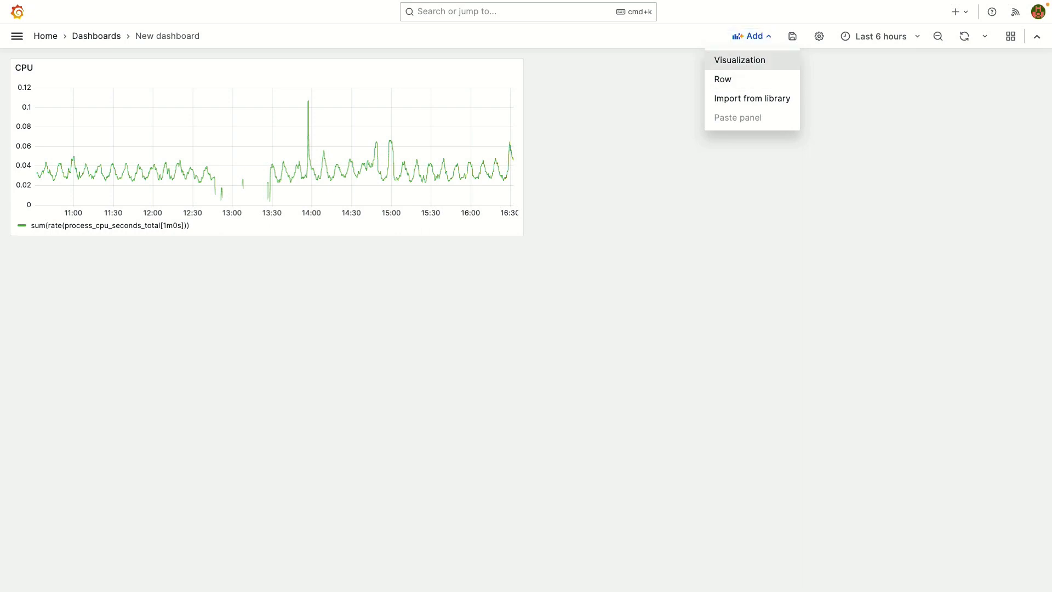
click(740, 59)
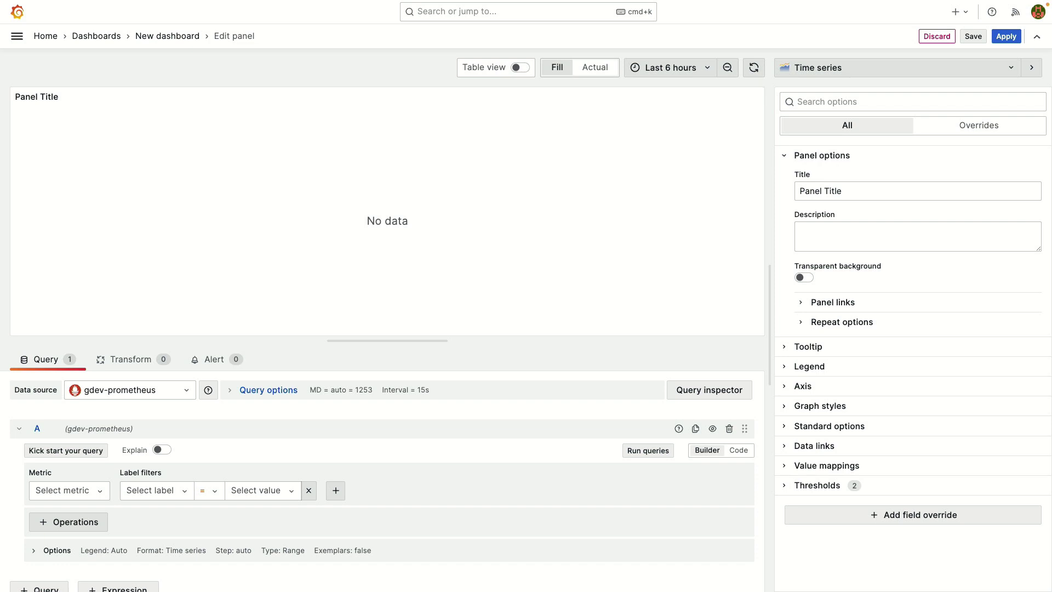
click(130, 390)
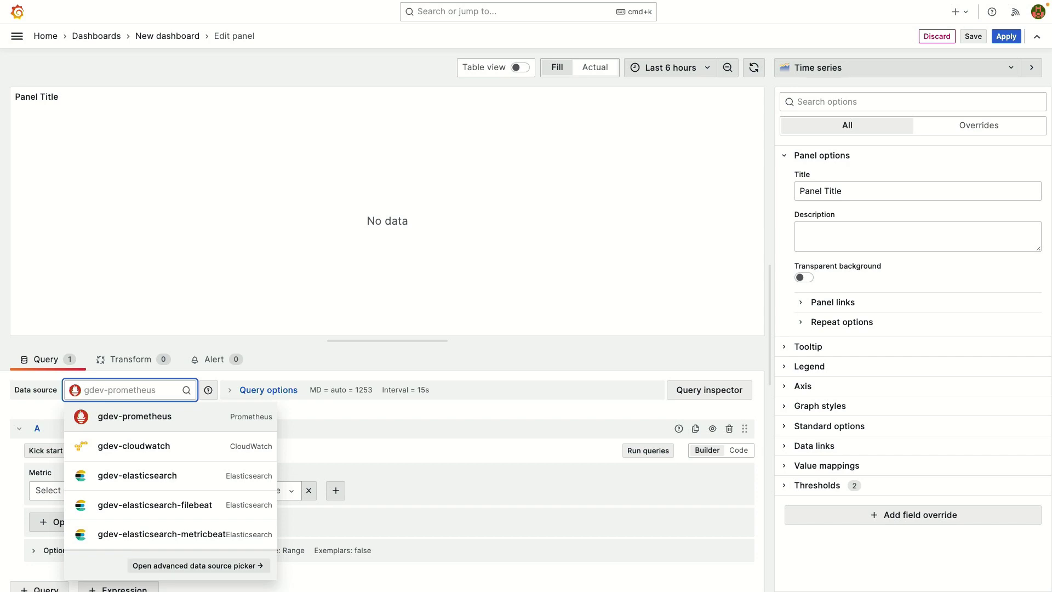
click(198, 565)
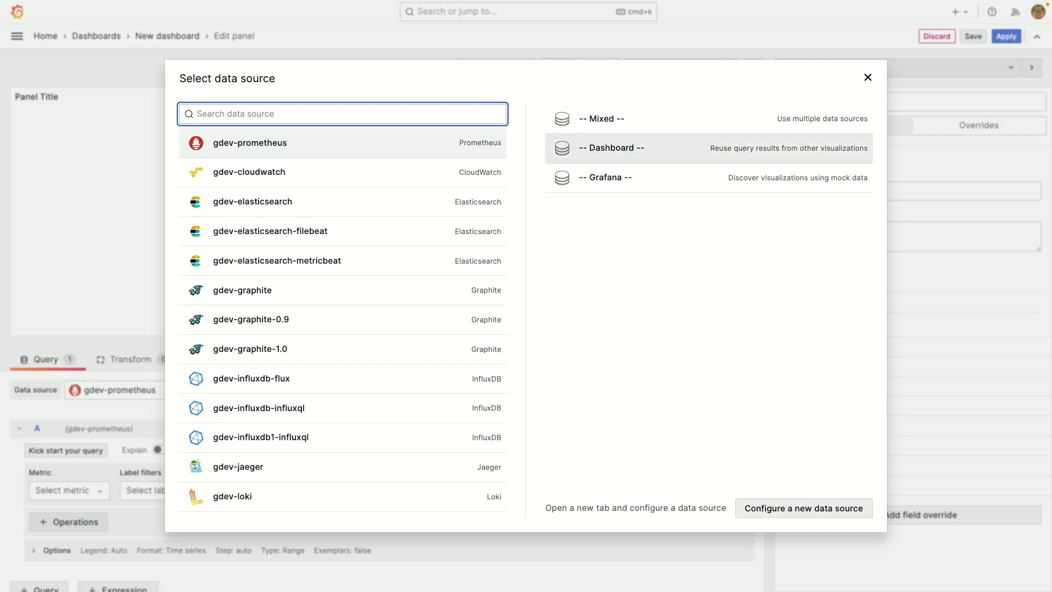
click(611, 148)
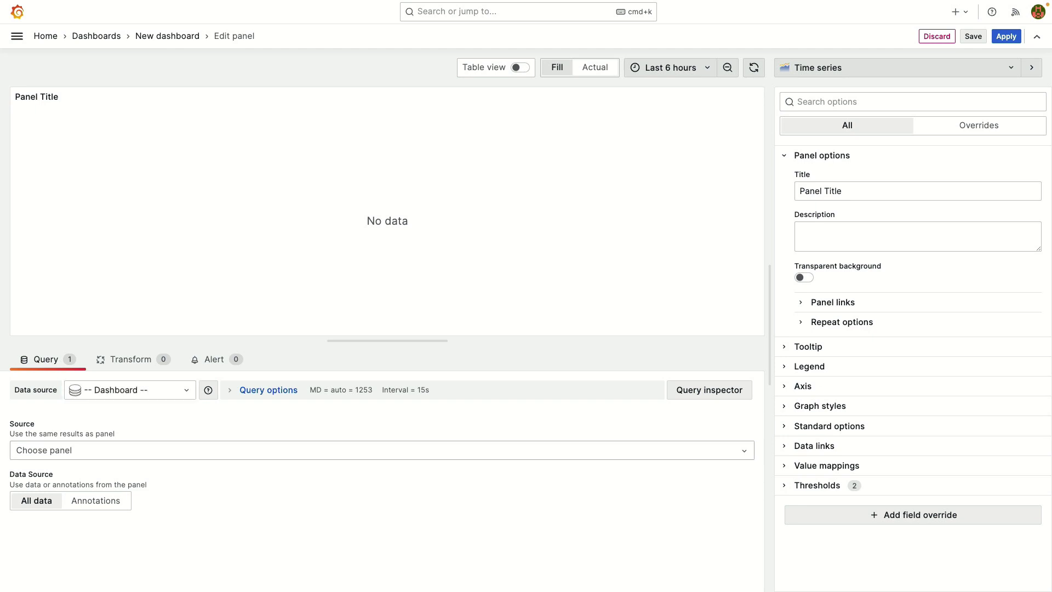
click(382, 449)
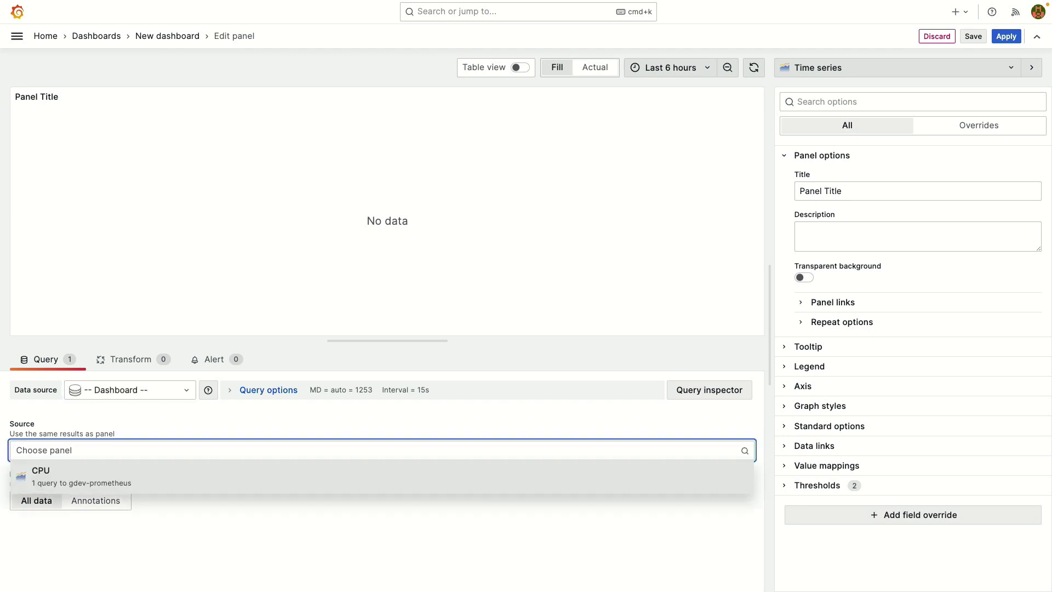
click(381, 476)
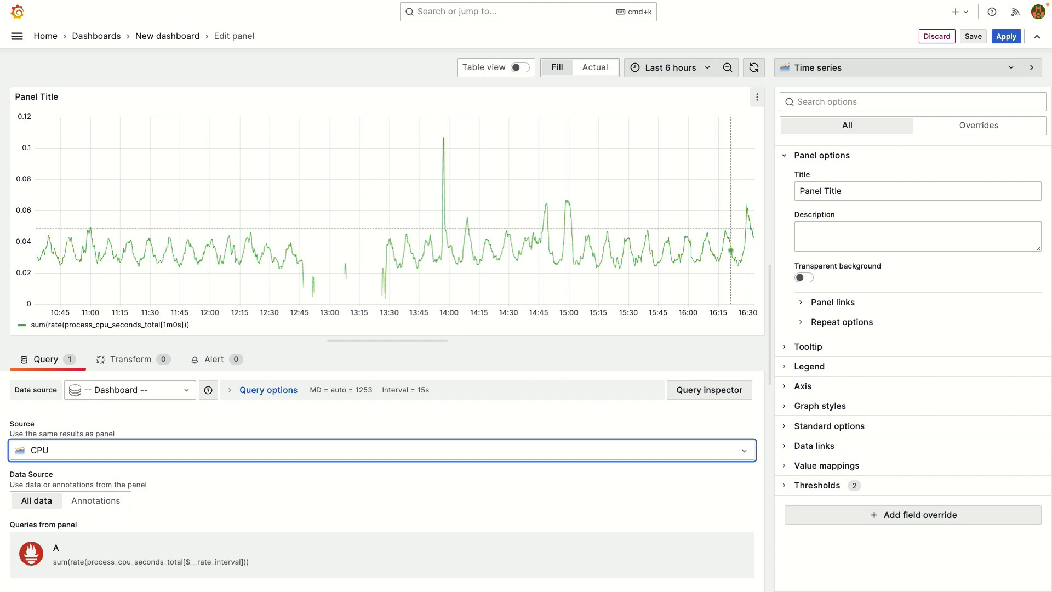
Change the new panel to a Gauge, applied to the dashboard, and make it narrower and slightly shorter.
click(897, 67)
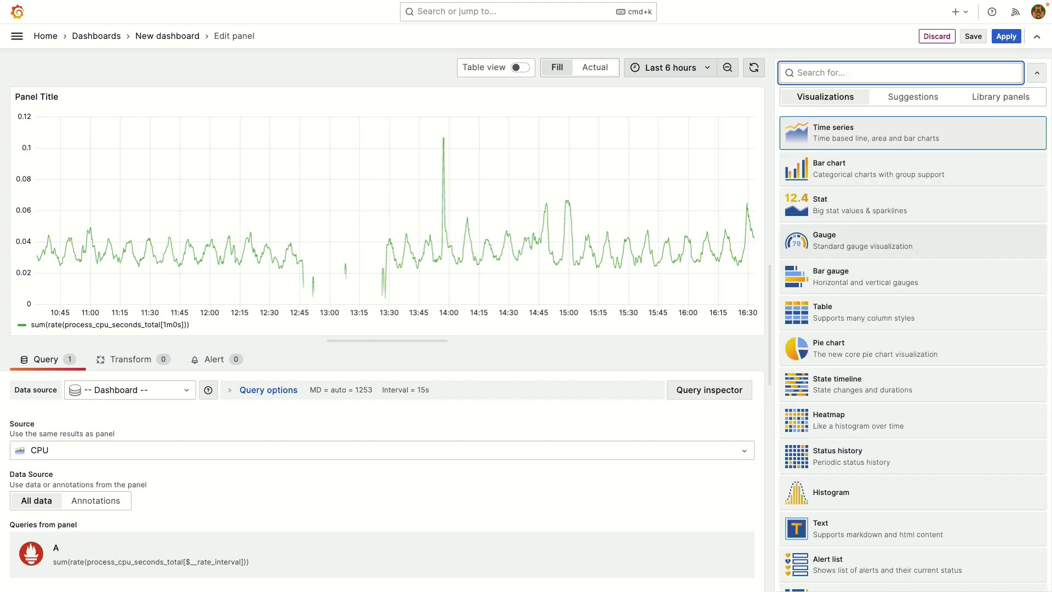
click(854, 240)
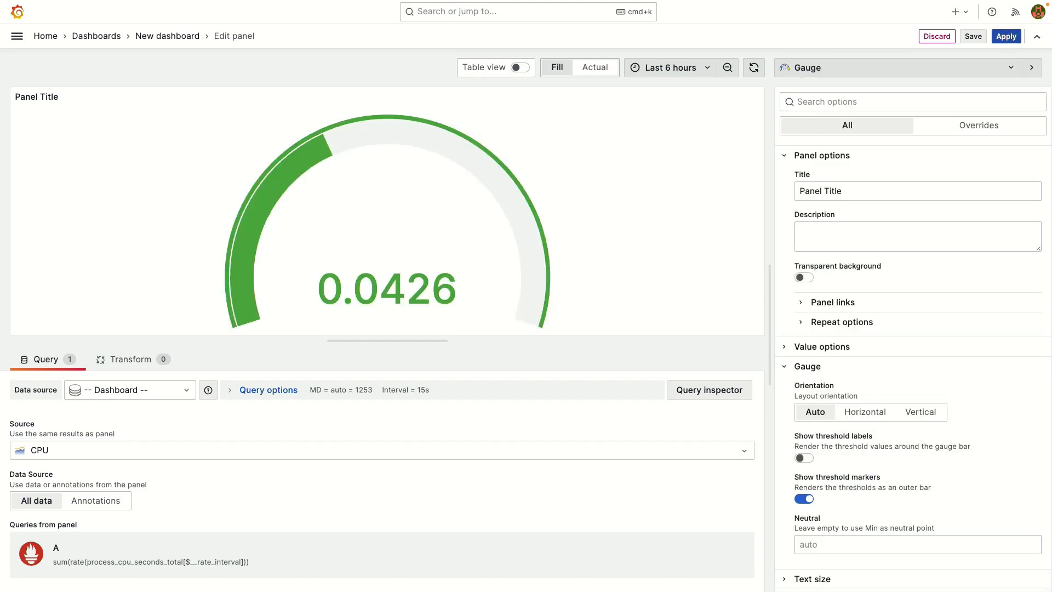
click(1005, 36)
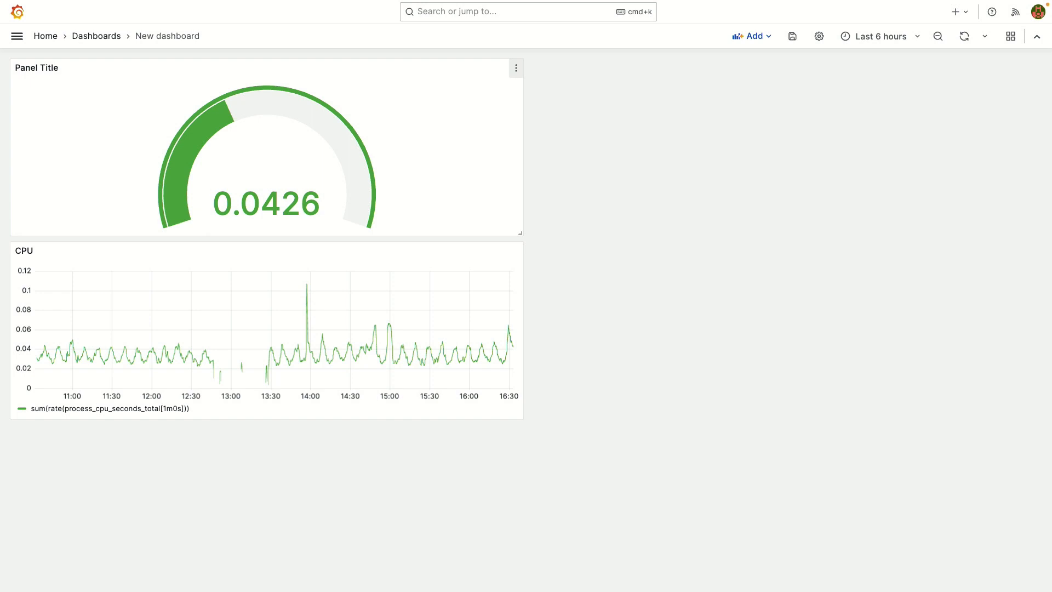
drag(519, 233, 303, 211)
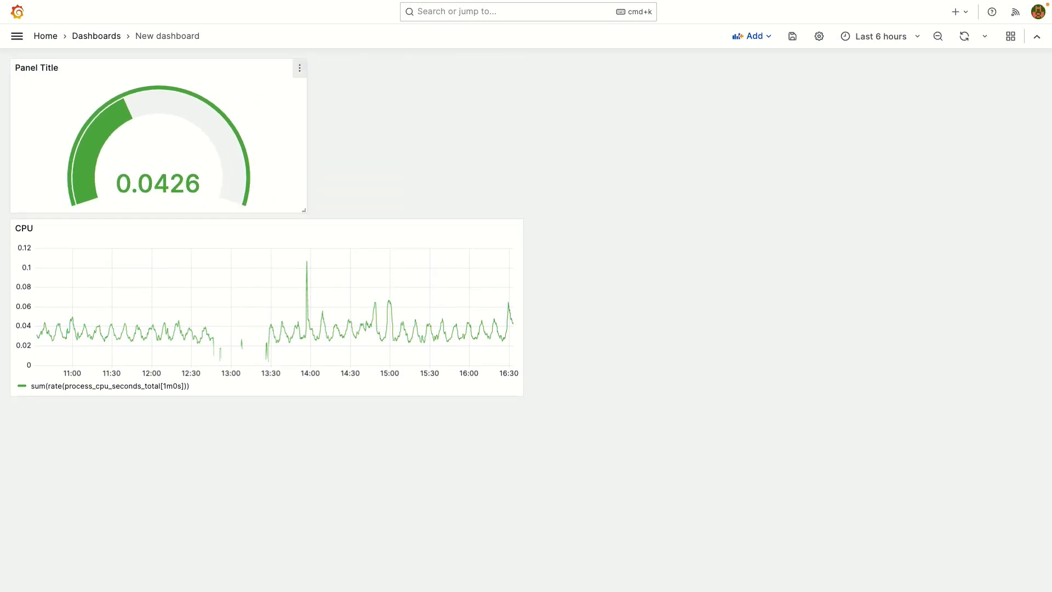
Go back to the home dashboard, discarding the new dashboard's unsaved changes.
click(17, 12)
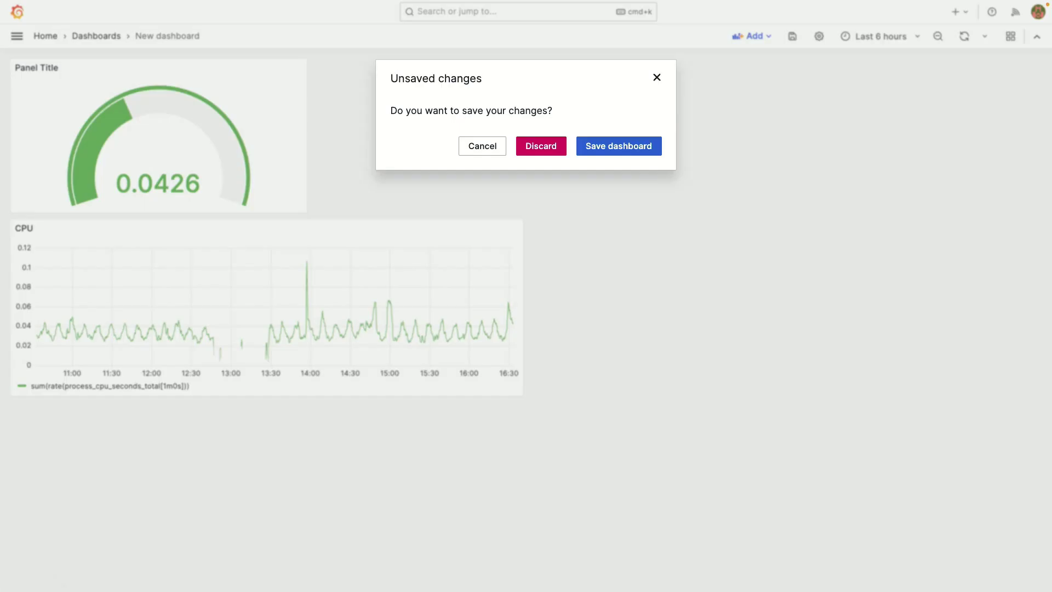
click(541, 146)
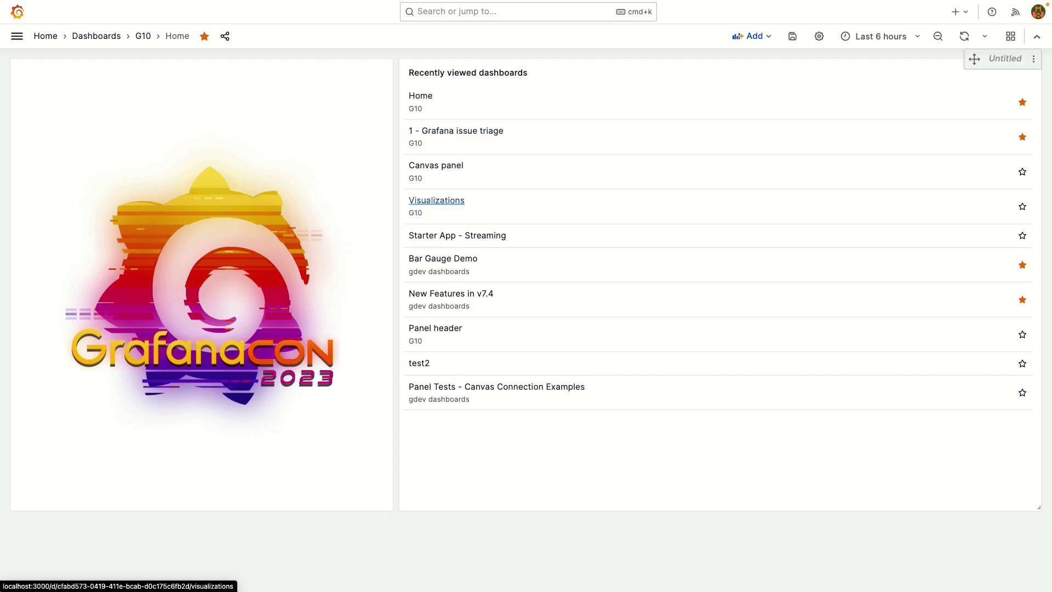
View the Visualizations dashboard and the 1 - Grafana issue triage dashboard from the home page's recently viewed list.
click(437, 200)
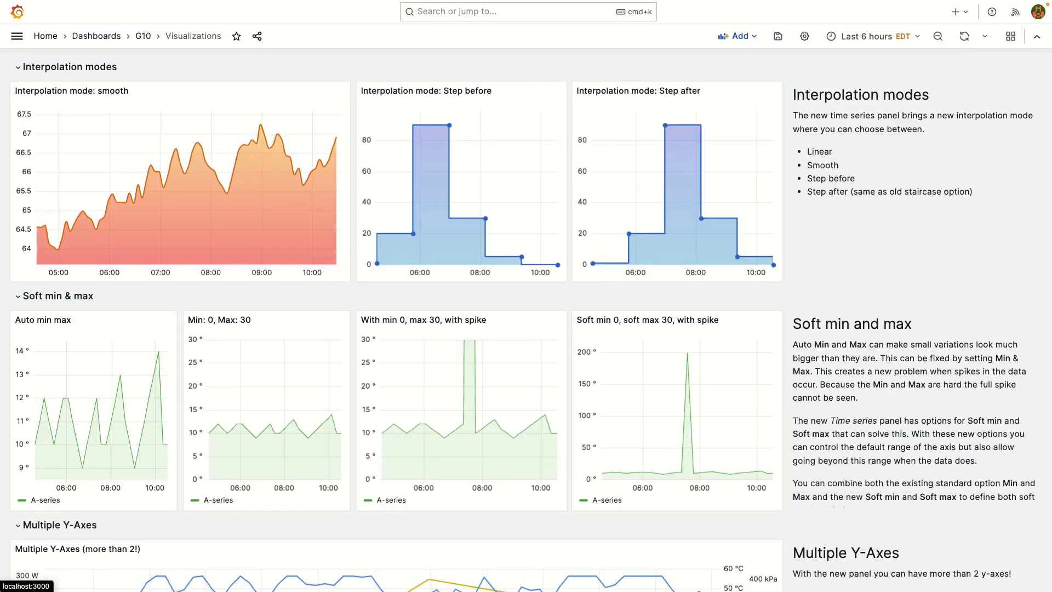
click(45, 36)
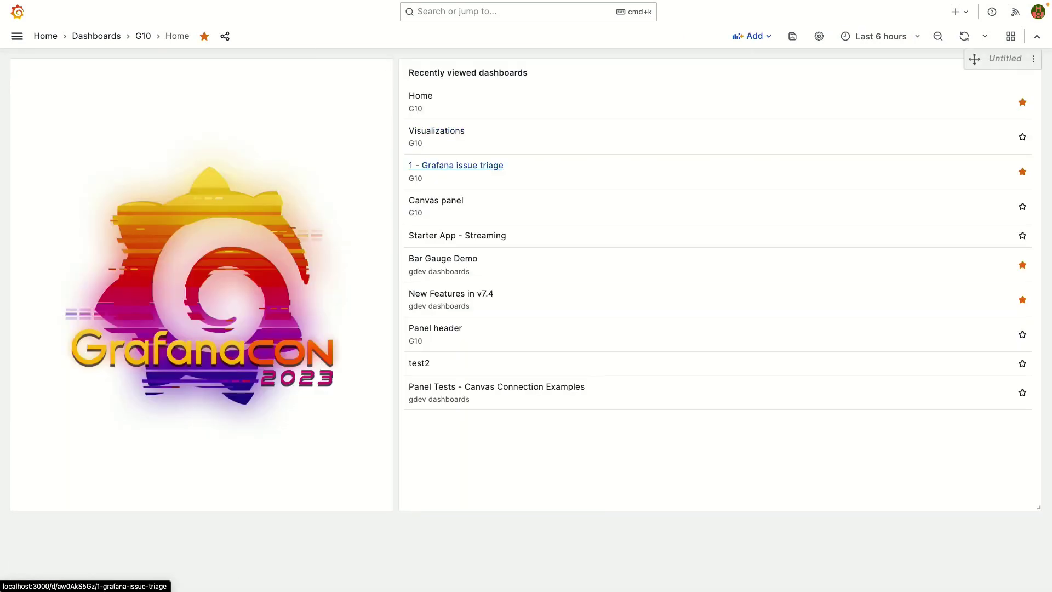
click(438, 165)
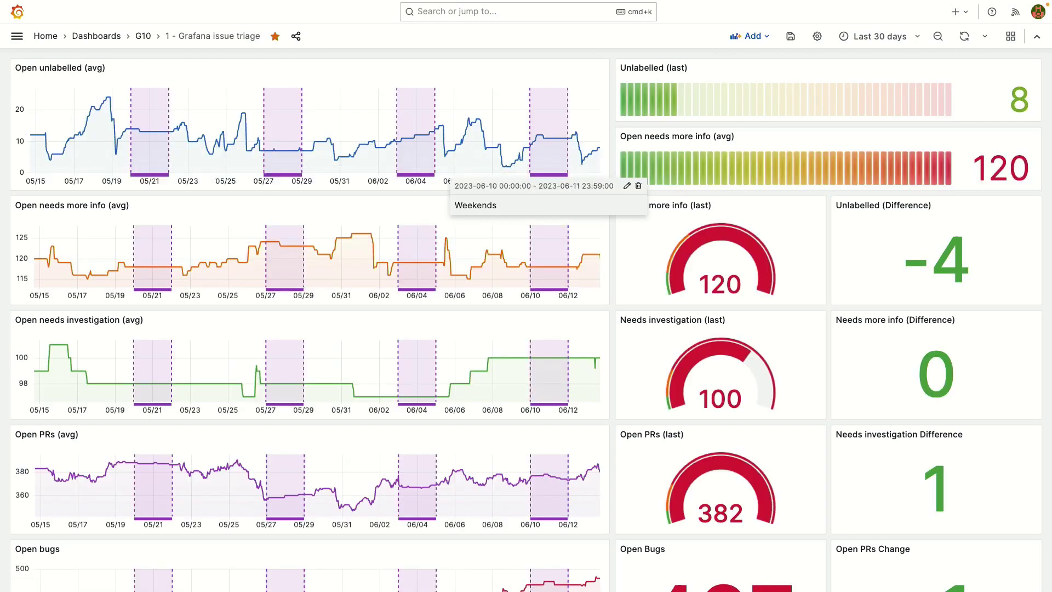
scroll(548, 181, down, 13)
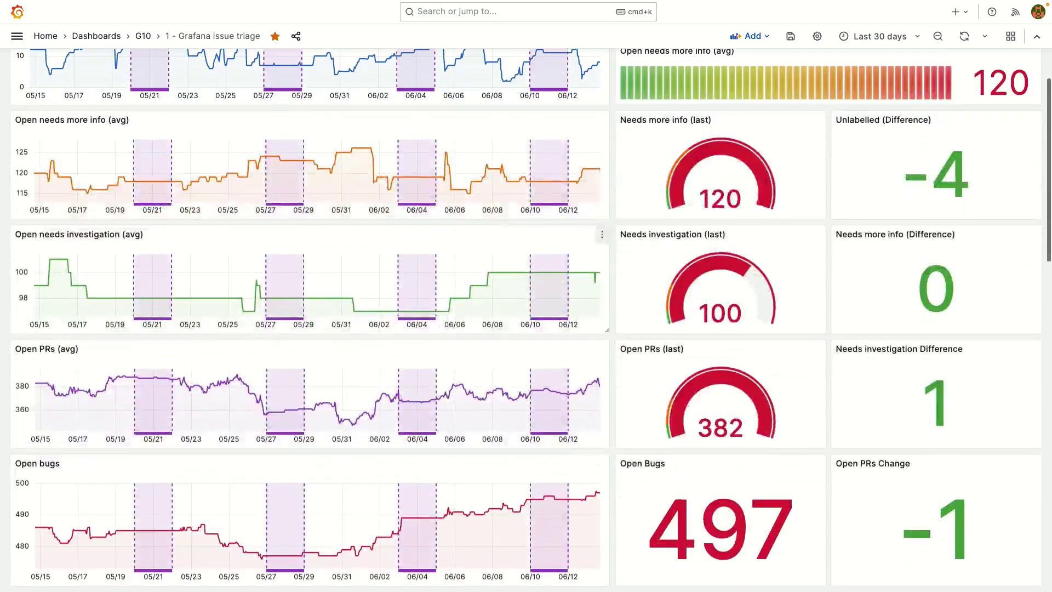
scroll(548, 247, up, 13)
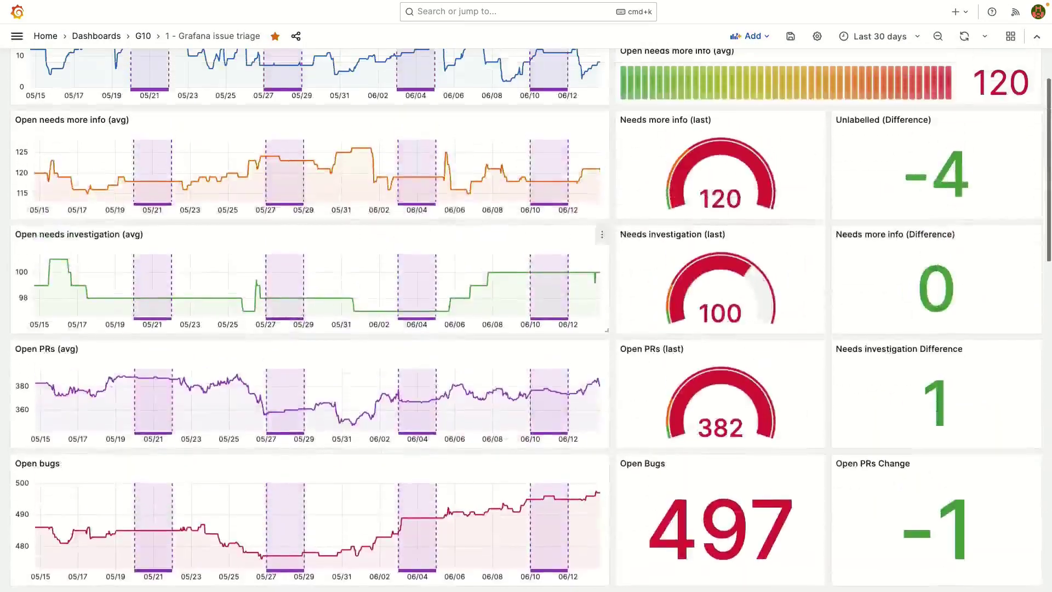
Open the Weekends annotation query in the dashboard's settings and examine its Show in options.
click(817, 36)
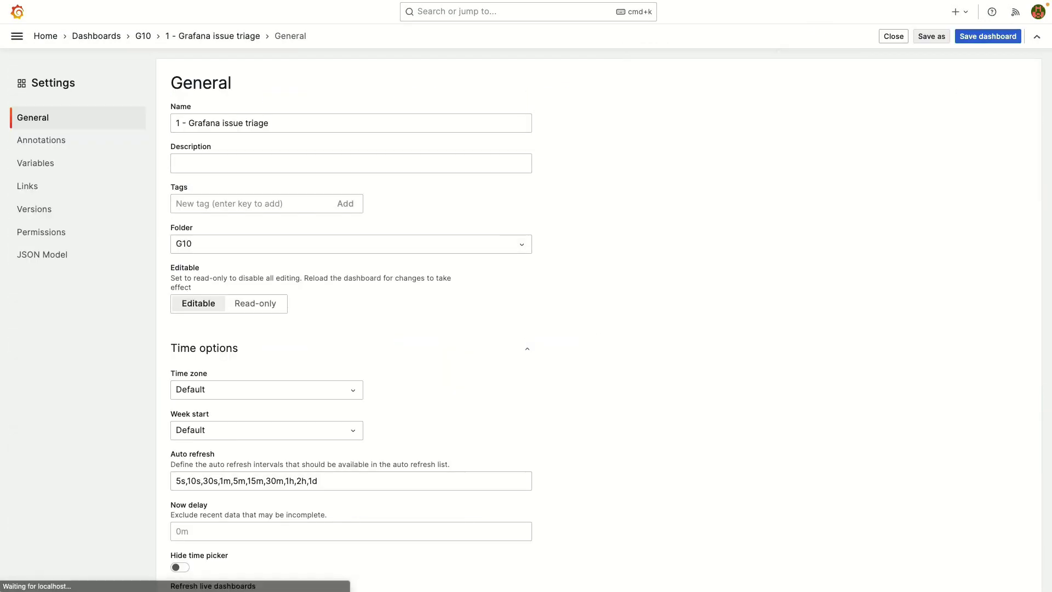
click(41, 140)
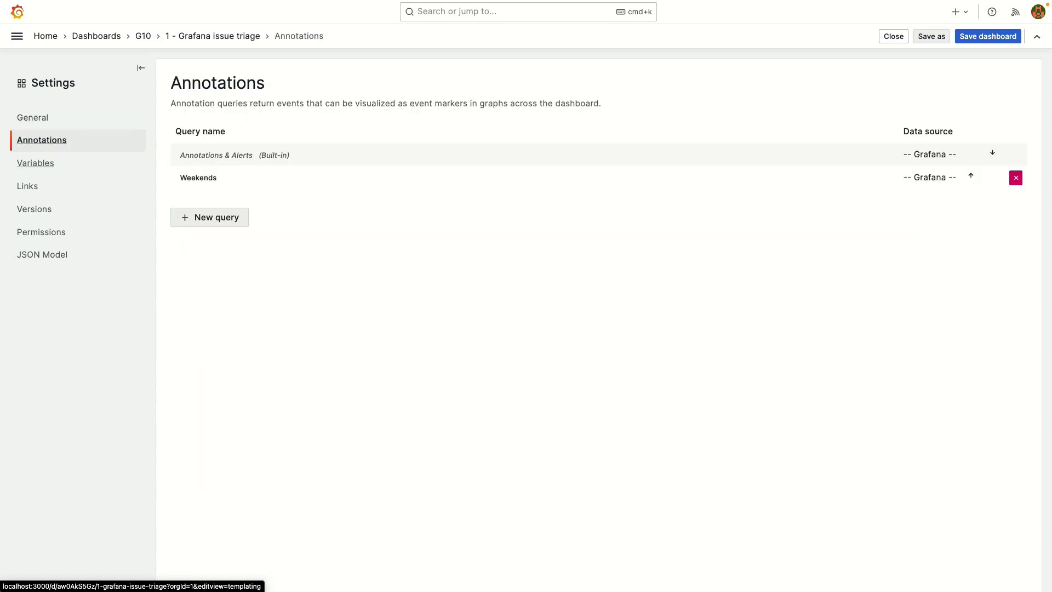
click(200, 175)
scroll(199, 176, down, 1)
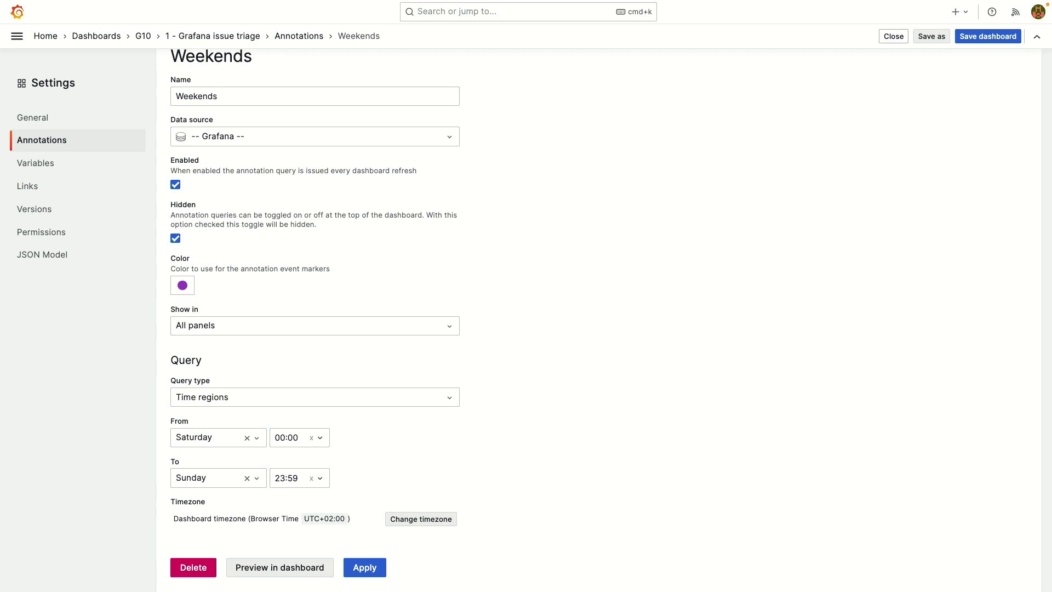
click(314, 326)
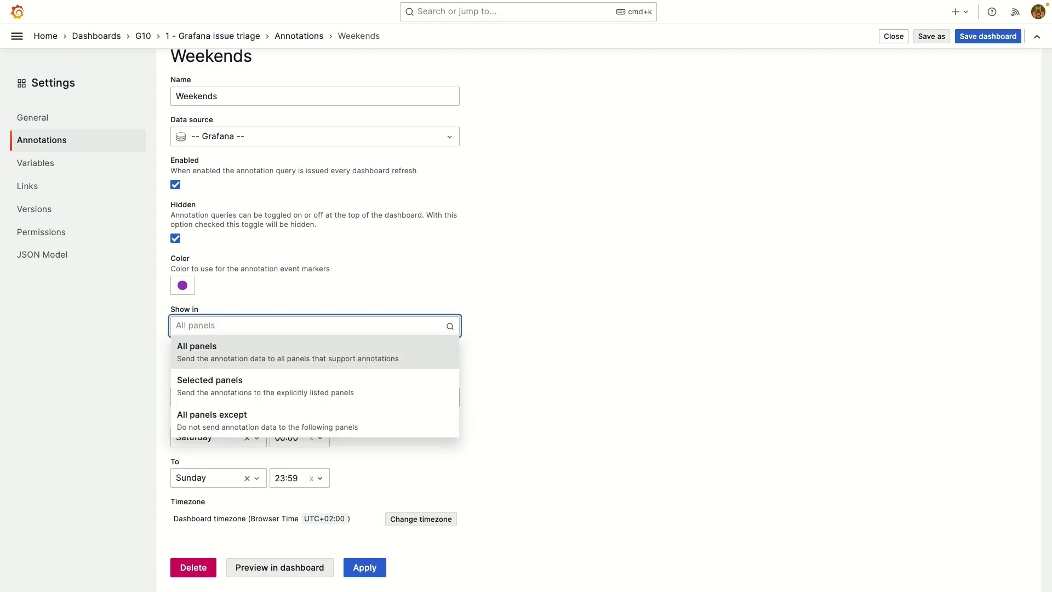
key(Escape)
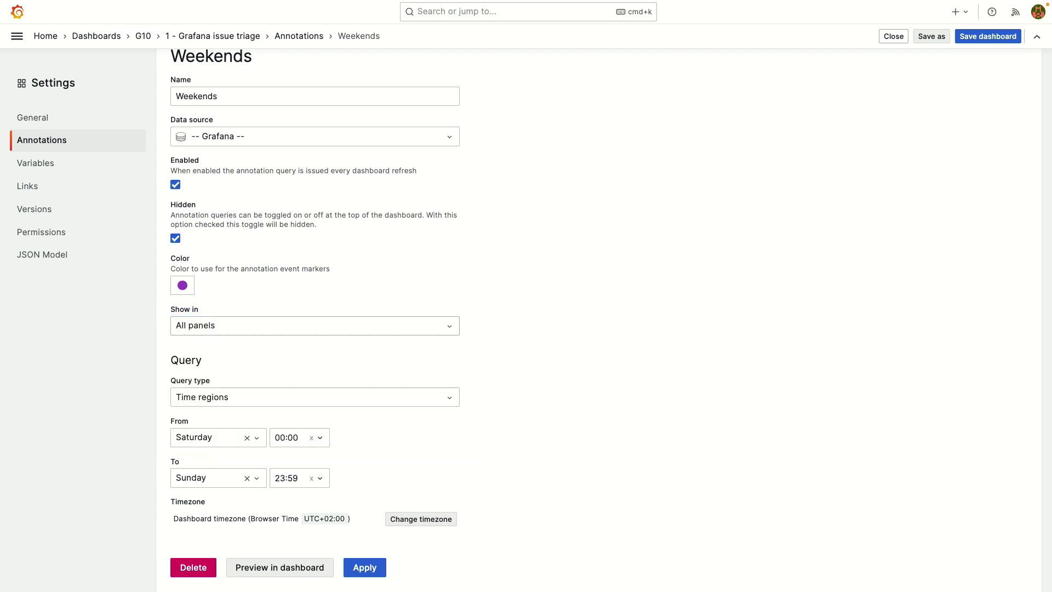
Set the Weekends annotation to show only in selected panels, choosing the Open unlabelled (avg) panel.
click(314, 326)
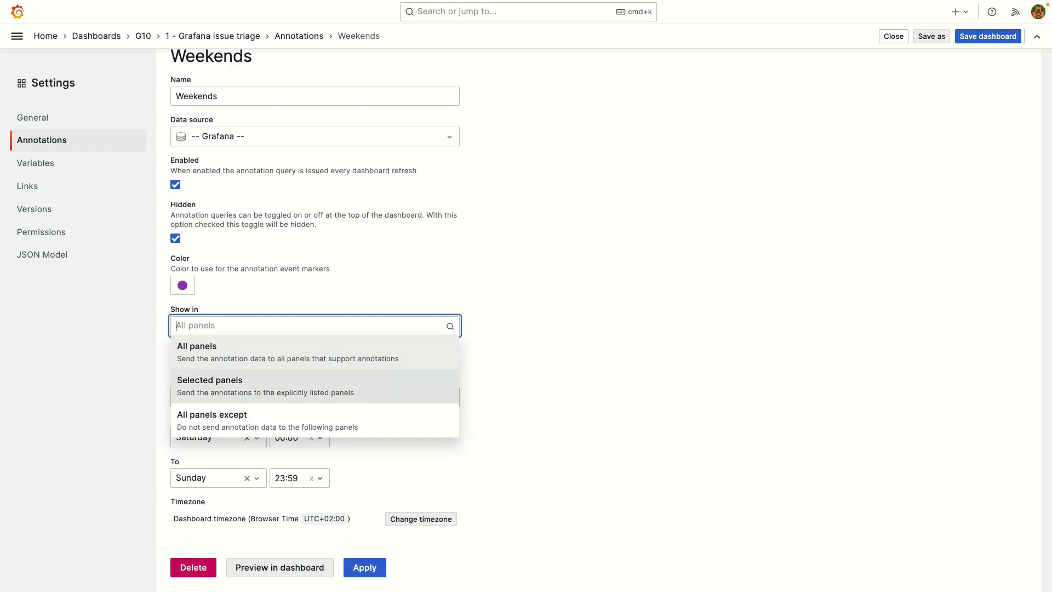
key(Down)
key(Up)
key(Return)
key(Tab)
key(Down)
text(unl)
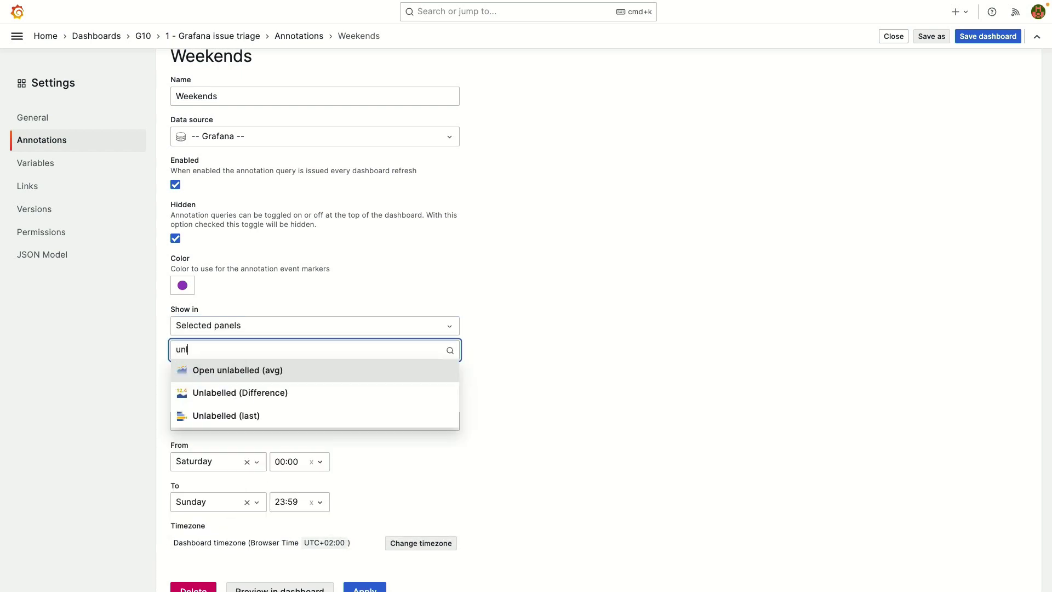
key(Return)
key(Down)
key(Down)
key(Escape)
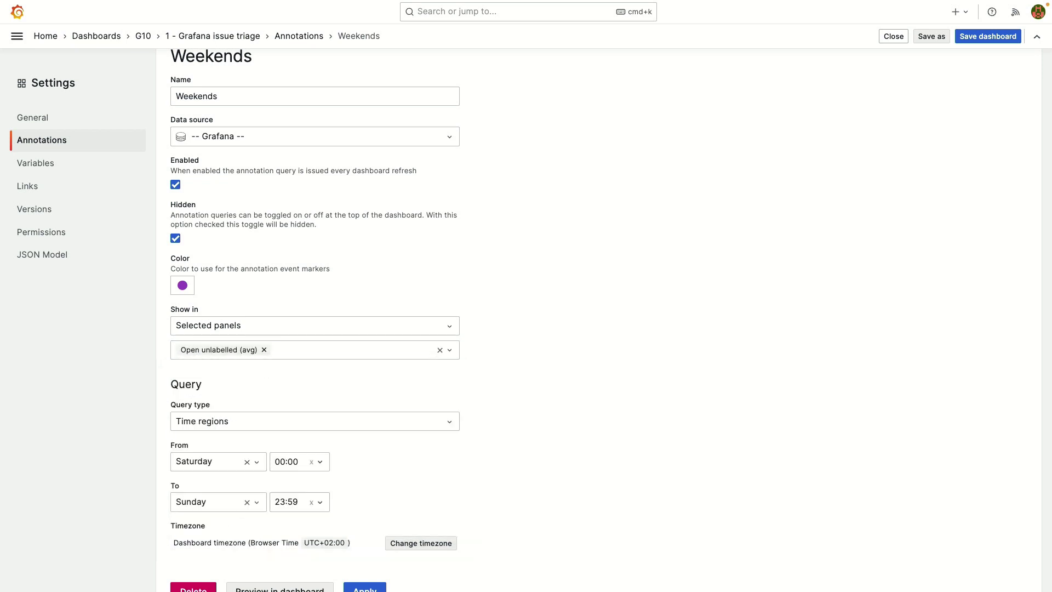
Apply the Weekends annotation change and close the settings to return to the issue triage dashboard.
scroll(598, 320, down, 1)
click(364, 567)
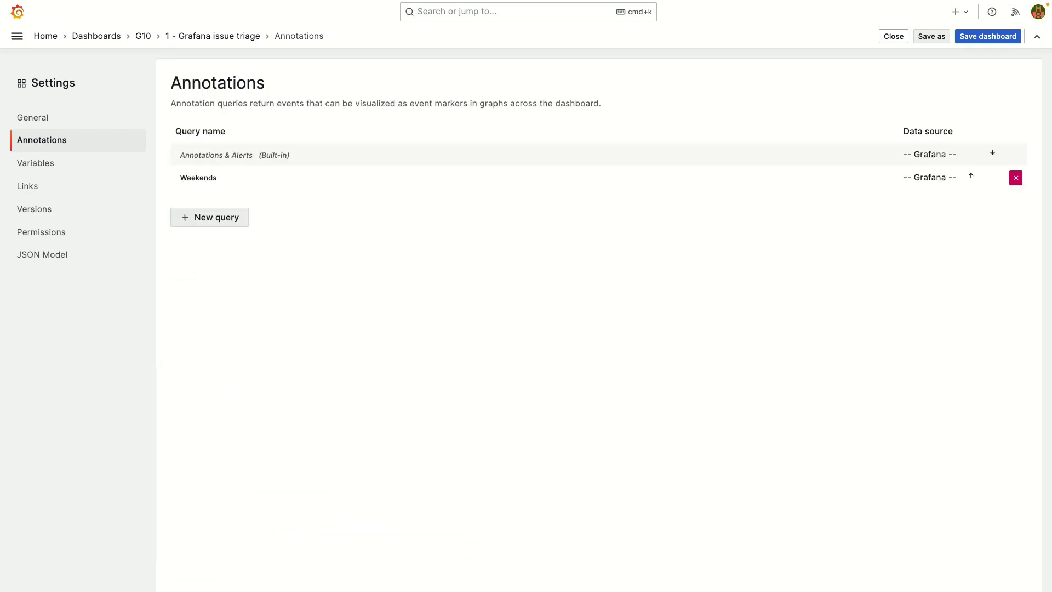
click(893, 36)
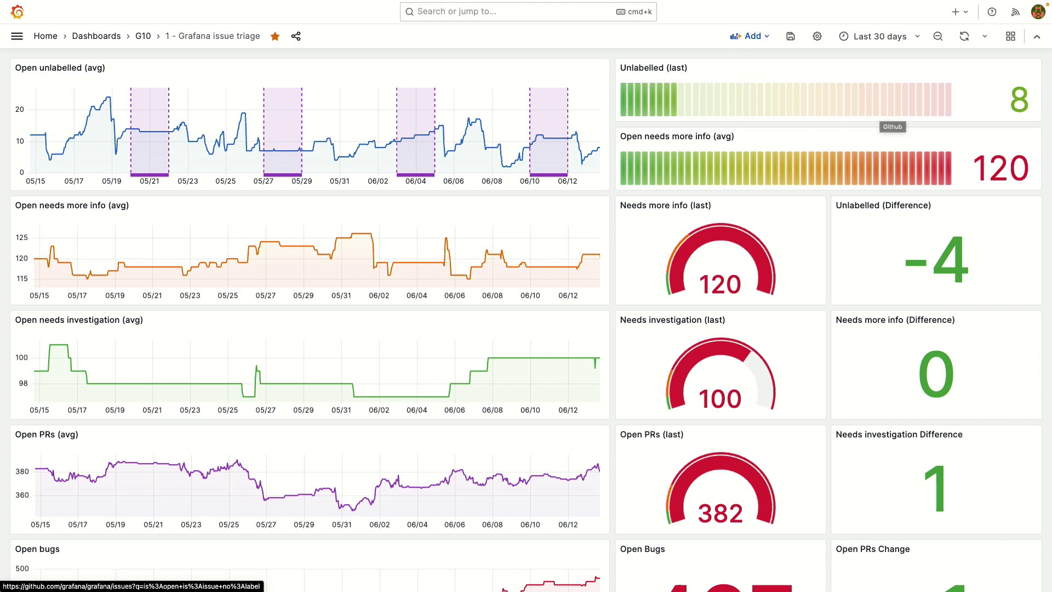
Review the Weekends annotation's time regions query in the dashboard settings, and go back to the 1 - Grafana issue triage dashboard.
click(817, 36)
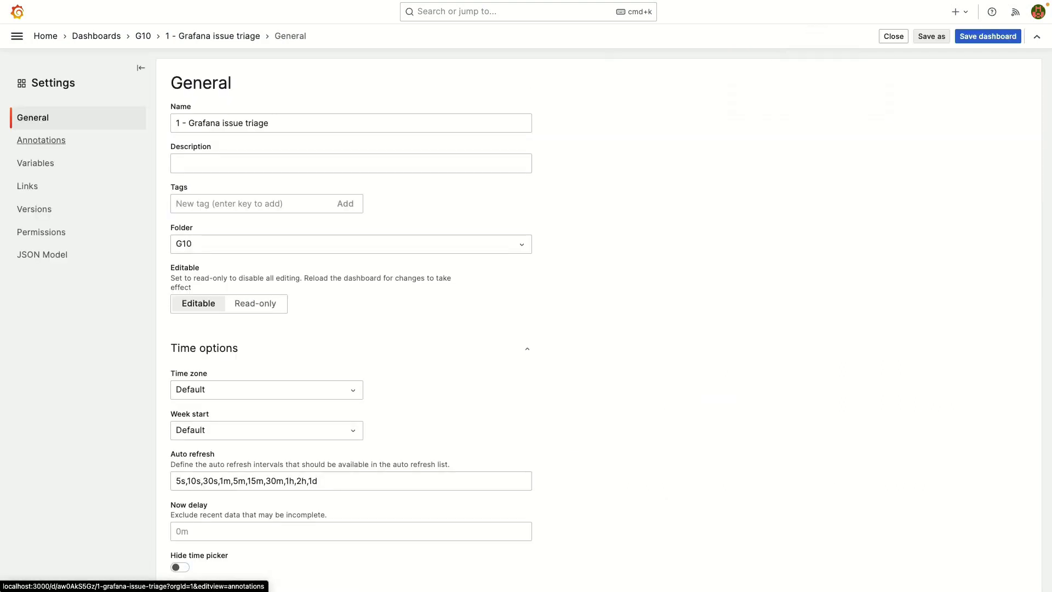
click(41, 140)
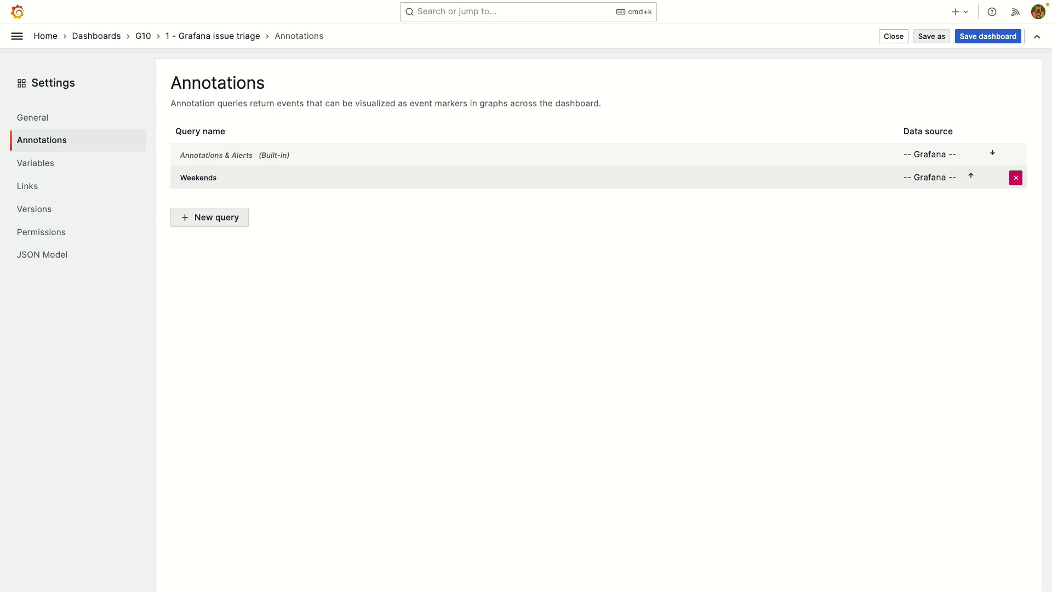
click(198, 177)
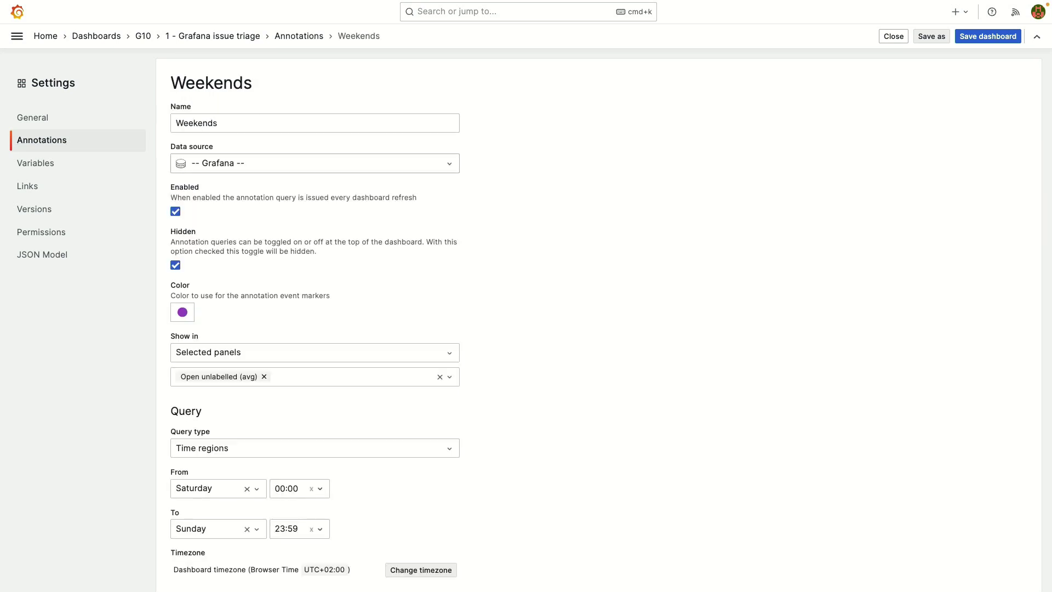
scroll(599, 320, down, 1)
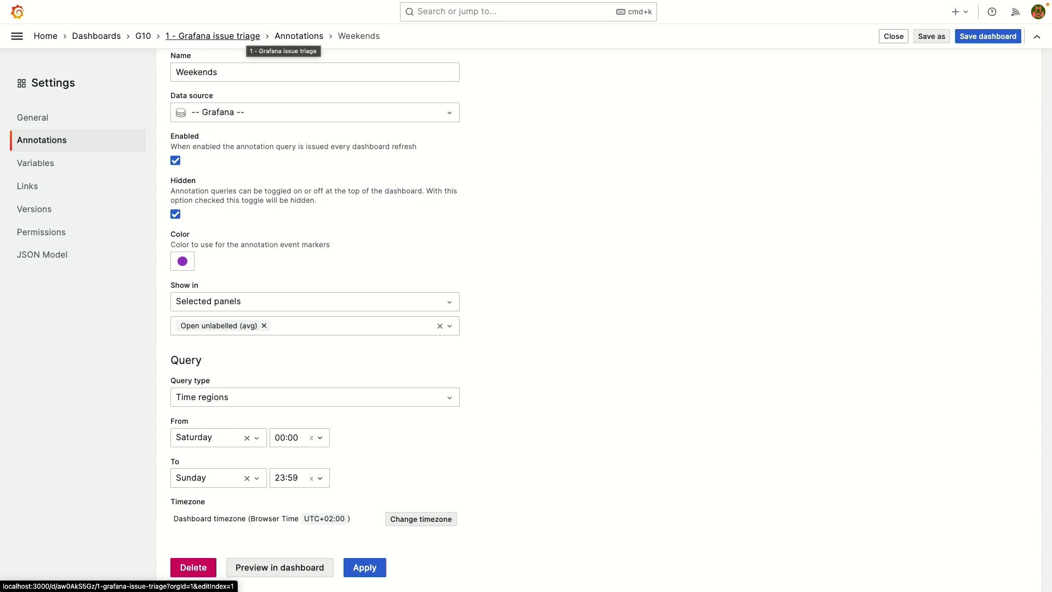
click(219, 36)
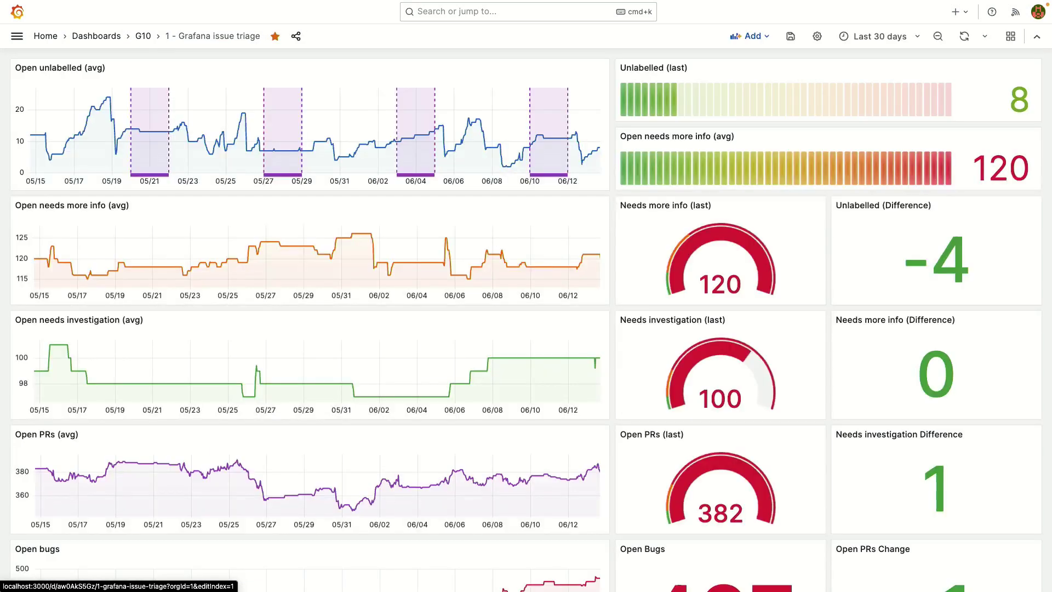
Go to the home dashboard, discarding the unsaved annotation changes.
click(45, 36)
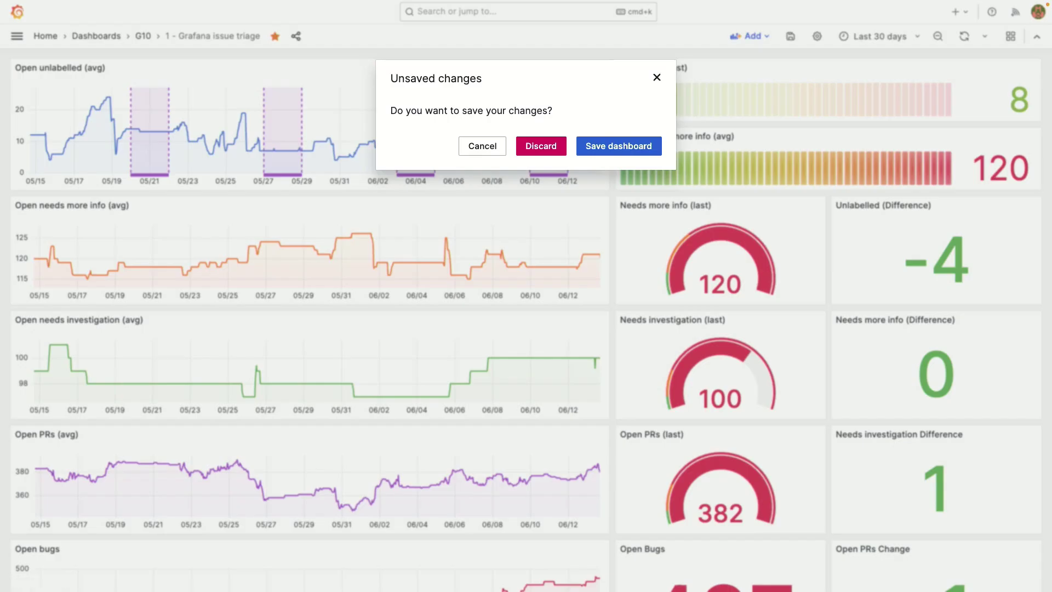
click(541, 146)
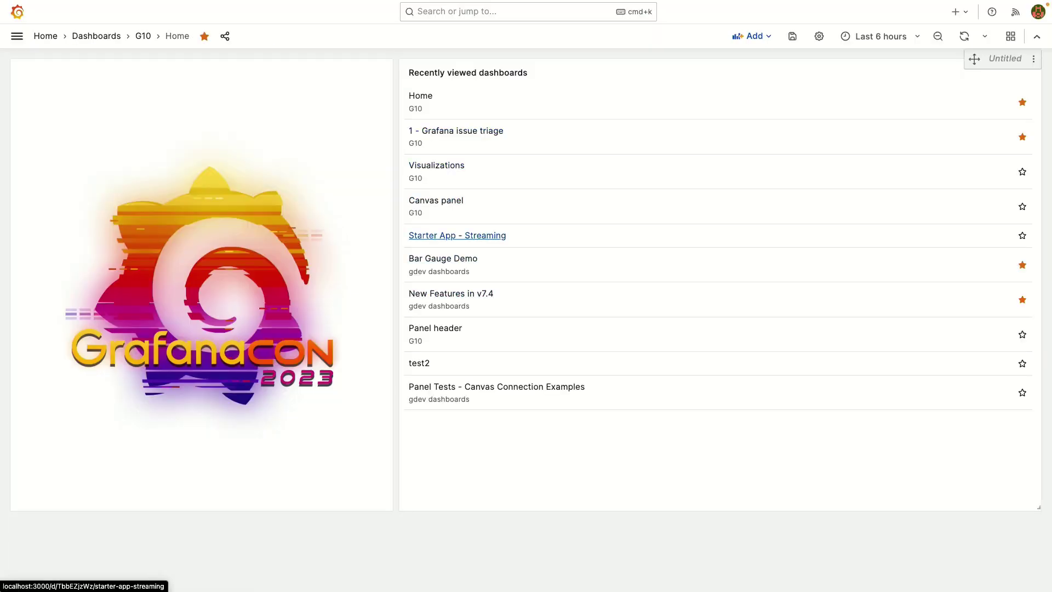
In the Canvas panel dashboard's Service Graph panel, move the gateway element slightly down and left, and return to the dashboard.
click(447, 201)
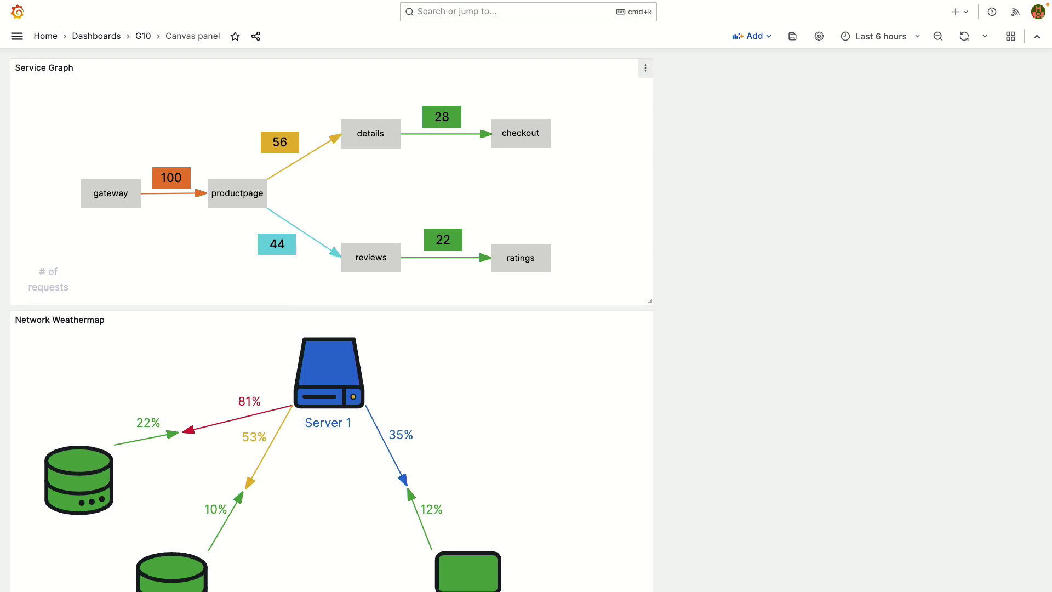
click(645, 68)
click(566, 113)
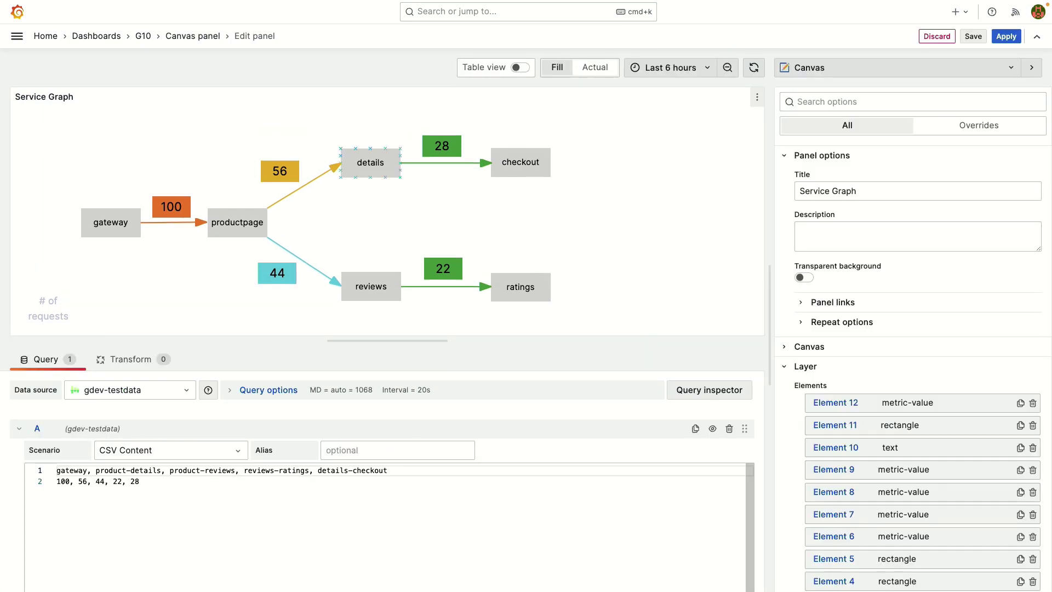
drag(110, 222, 77, 236)
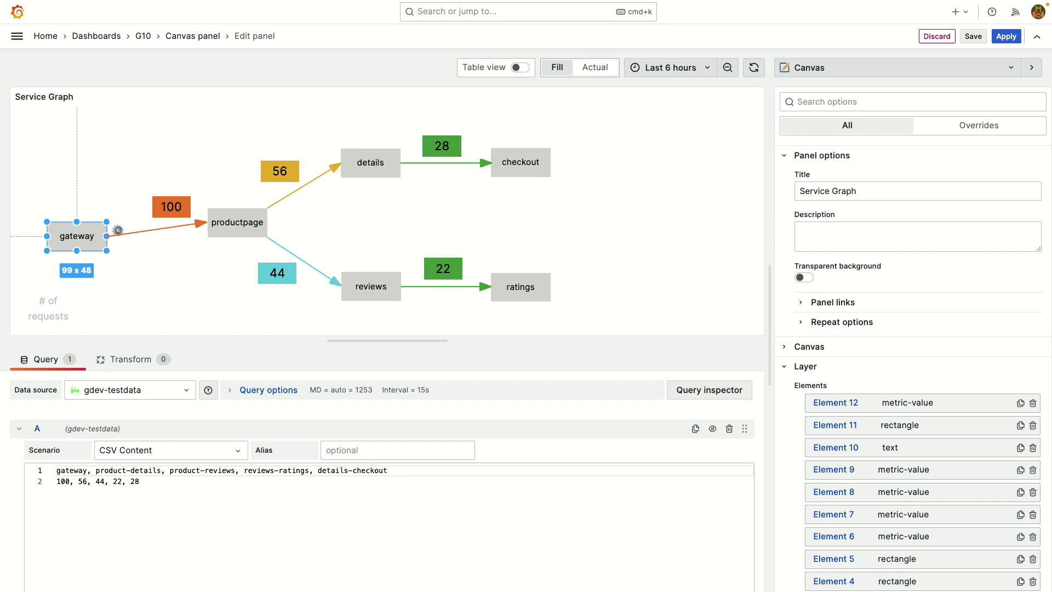
key(Escape)
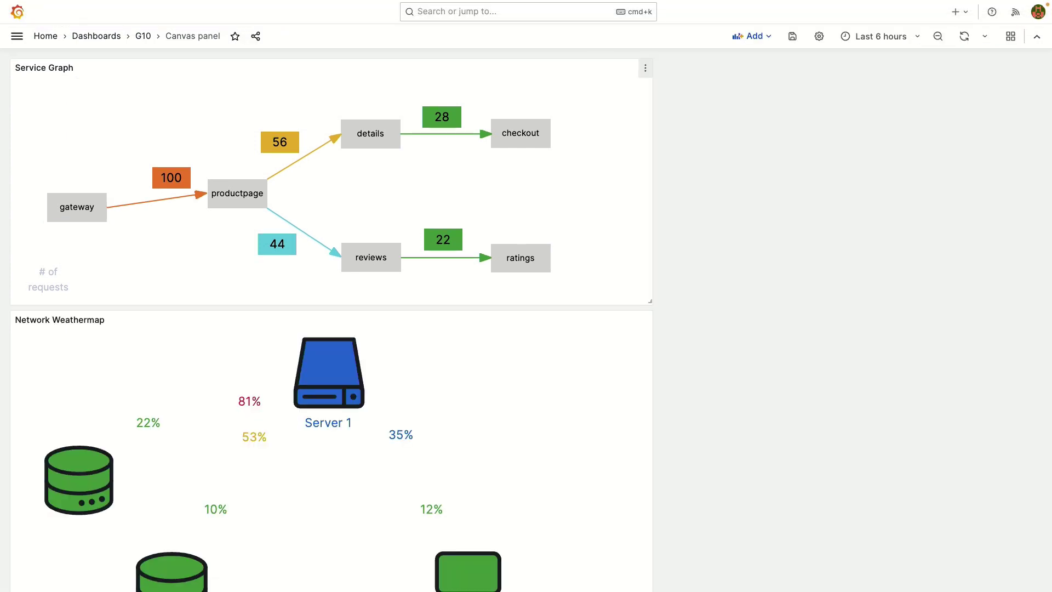
Look over the other panels on the Canvas panel dashboard and return to the home dashboard, discarding the unsaved changes.
scroll(329, 318, down, 9)
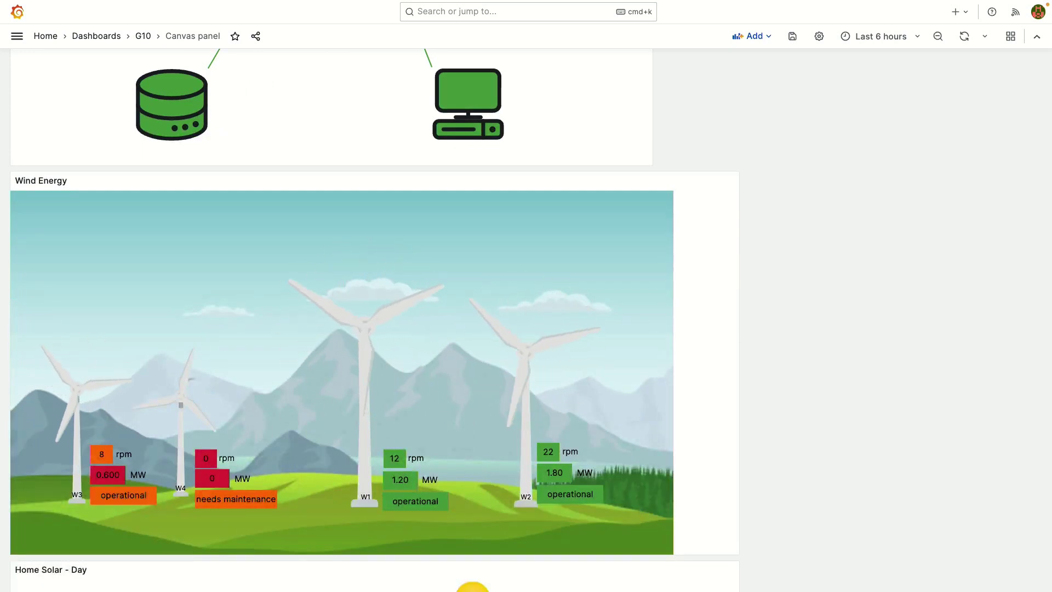
scroll(372, 318, down, 4)
scroll(372, 317, up, 13)
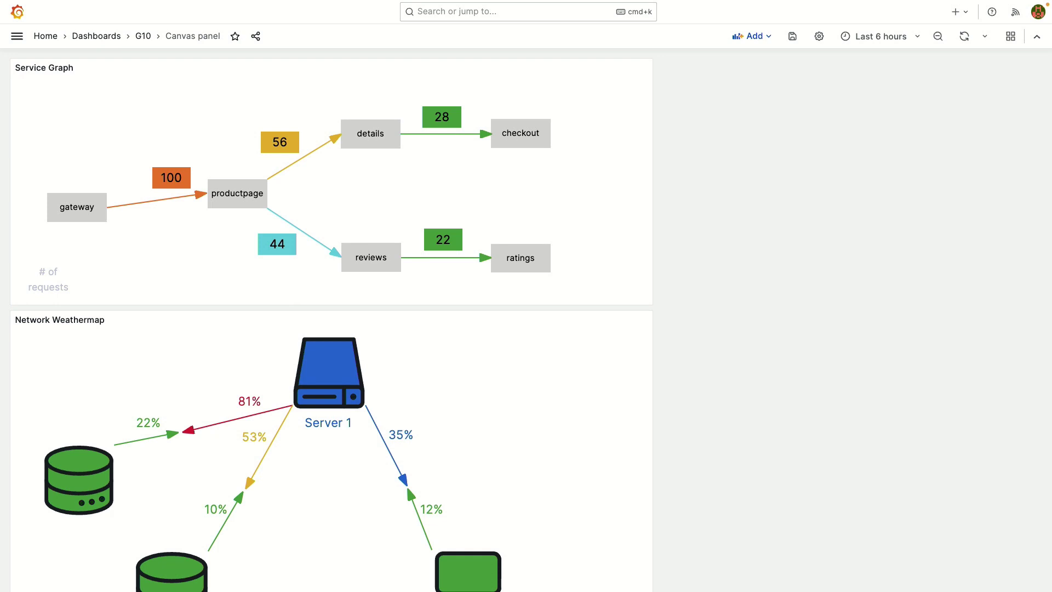
key(super+Left)
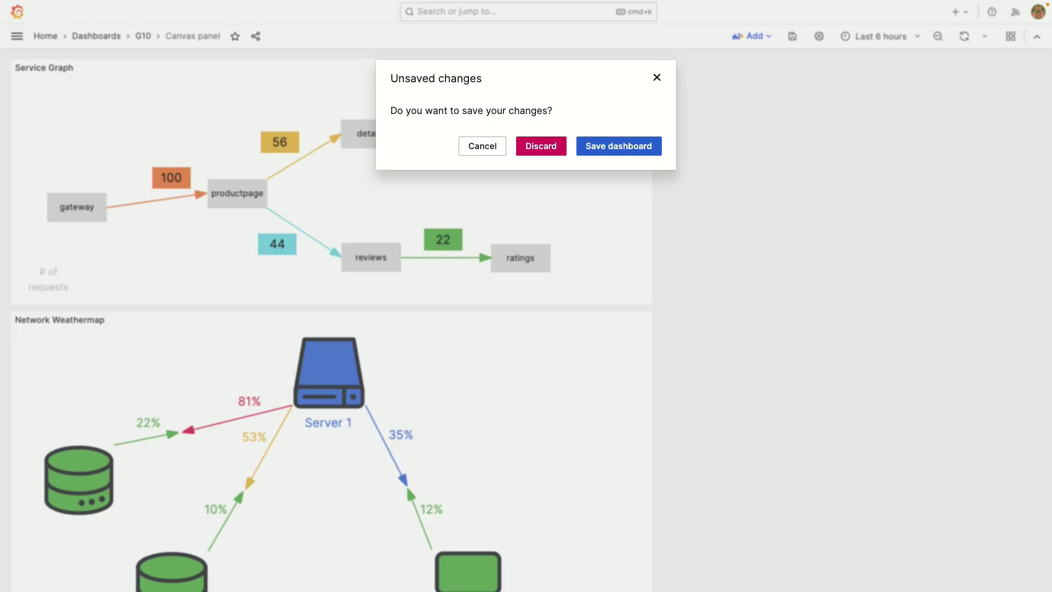
click(541, 146)
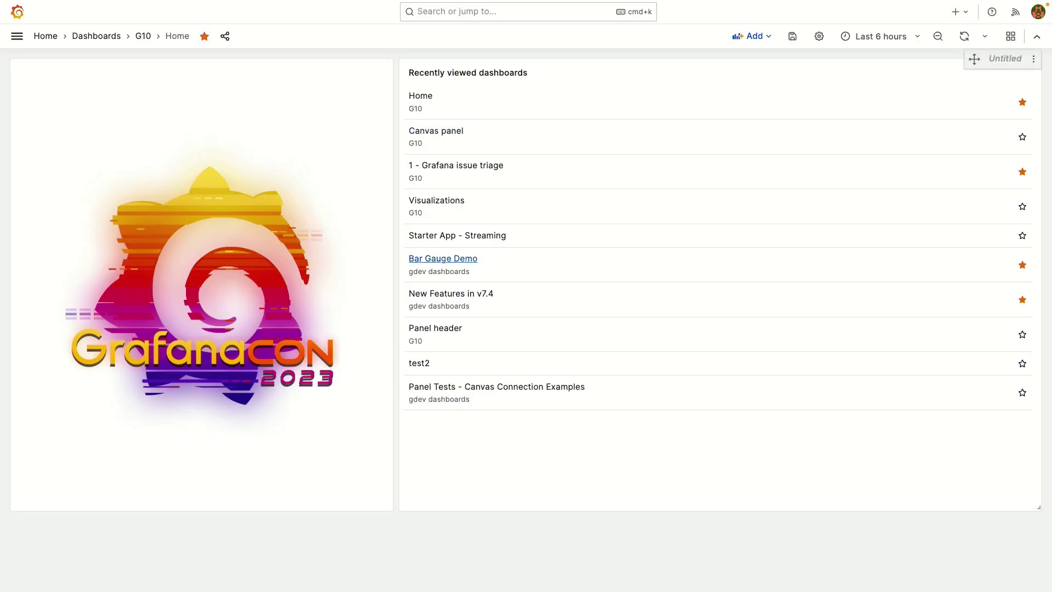